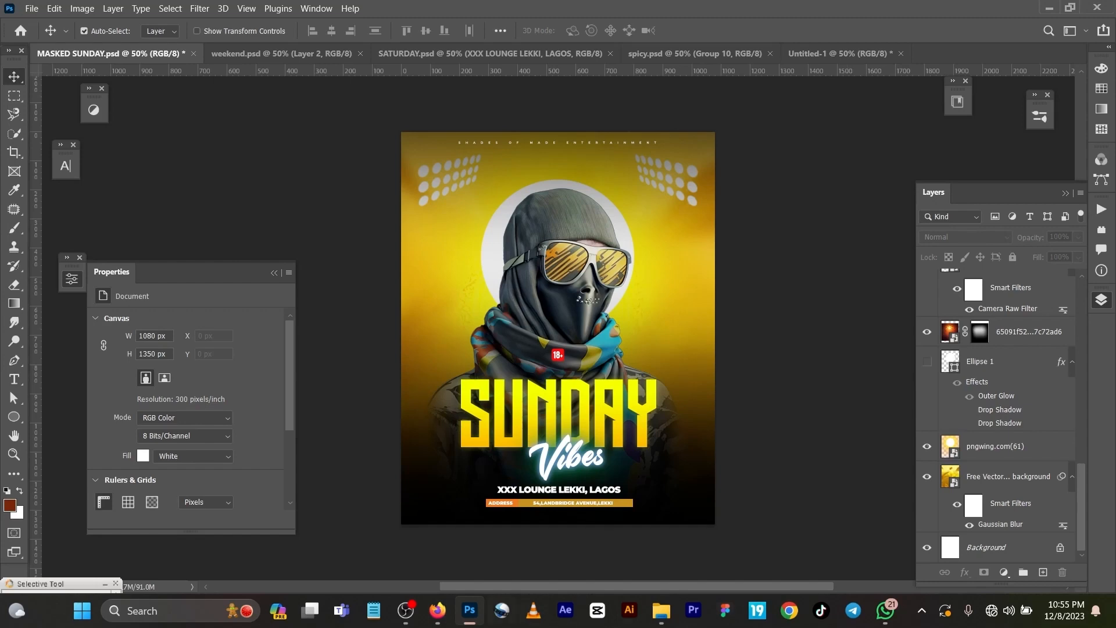
# Step: Switch to Firefox to look through the flyer tutorial videos on the shadesofmade YouTube channel, and return to Photoshop
pyautogui.click(436, 609)
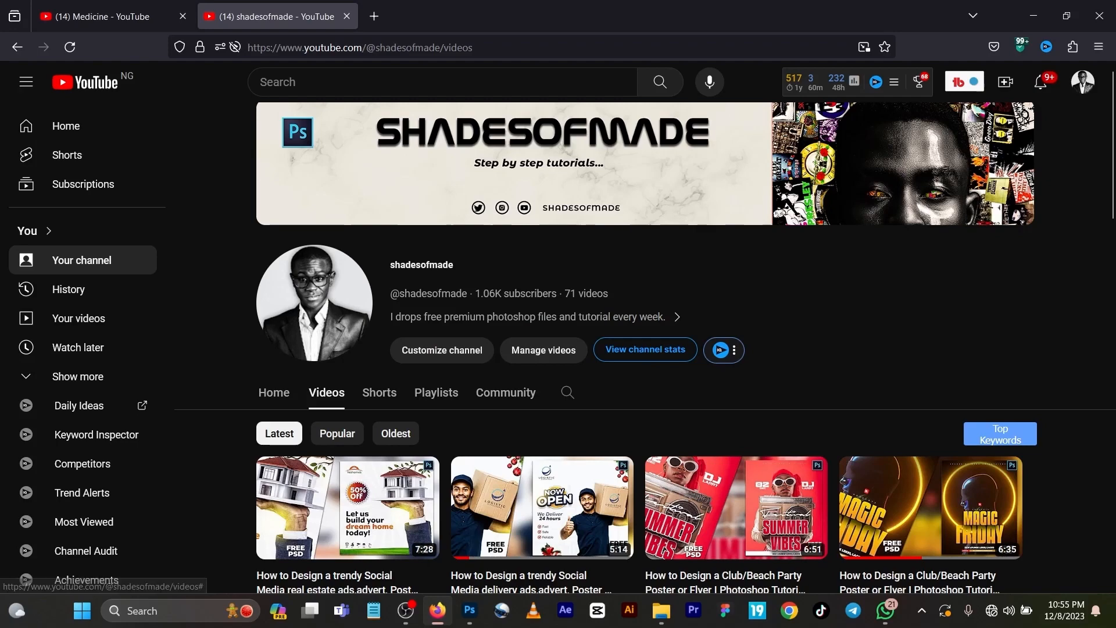
pyautogui.scroll(-4, 540, 279)
pyautogui.scroll(-4, 540, 378)
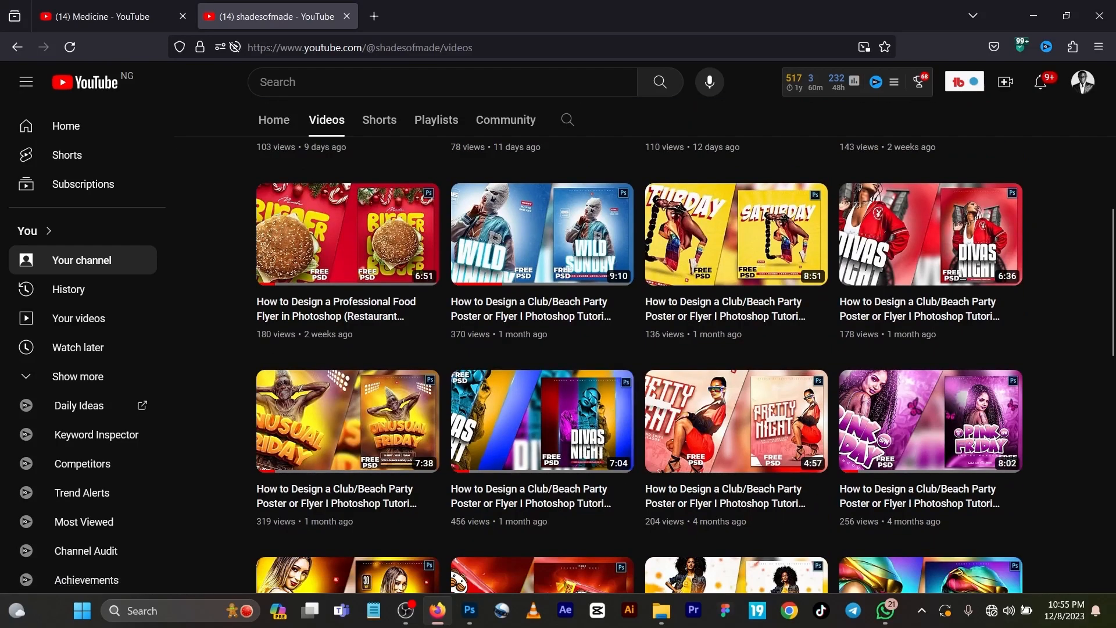
pyautogui.scroll(1, 930, 418)
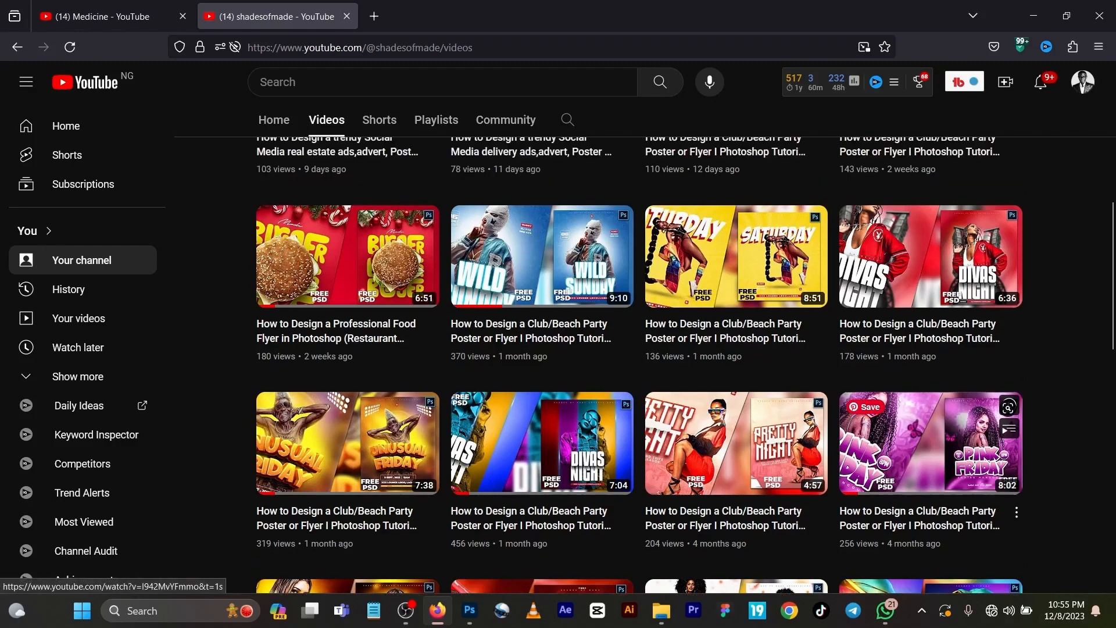
pyautogui.scroll(5, 930, 442)
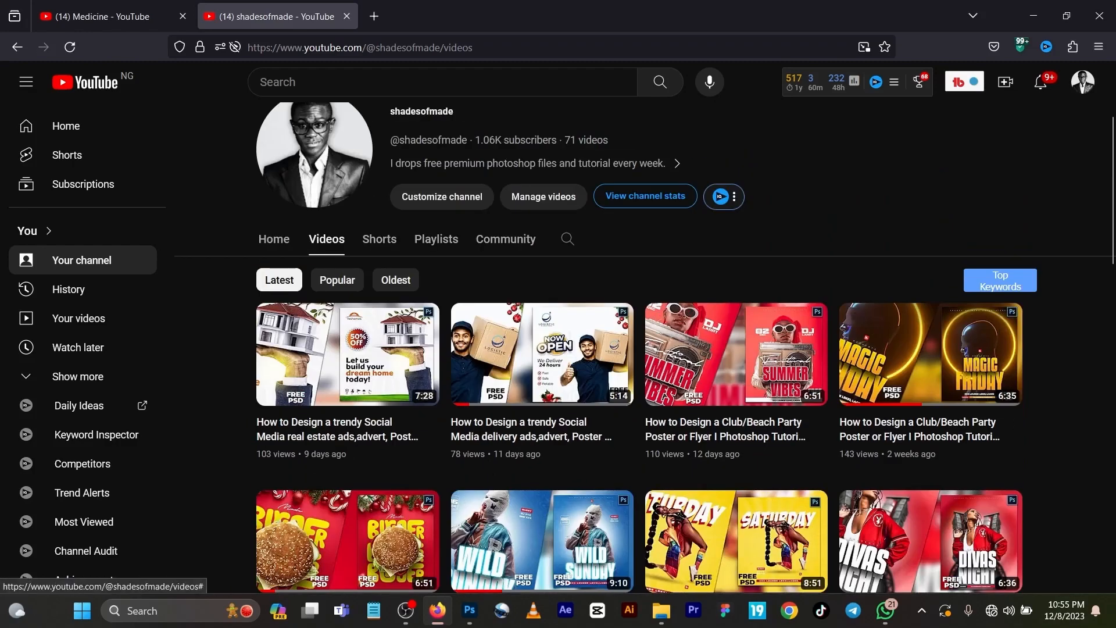
pyautogui.scroll(-3, 639, 349)
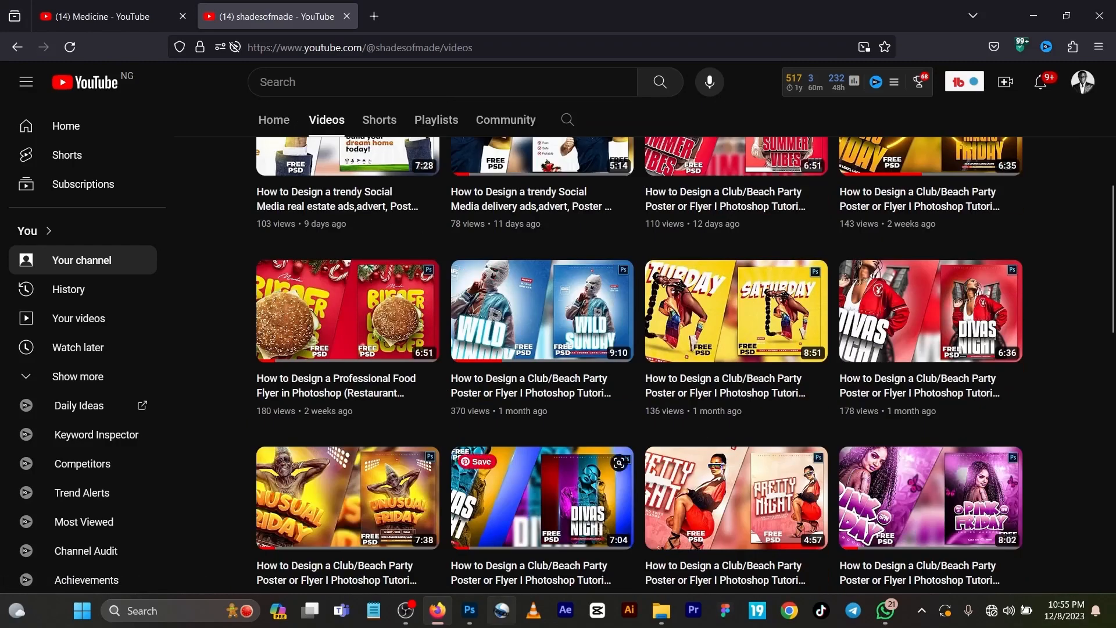
pyautogui.click(470, 611)
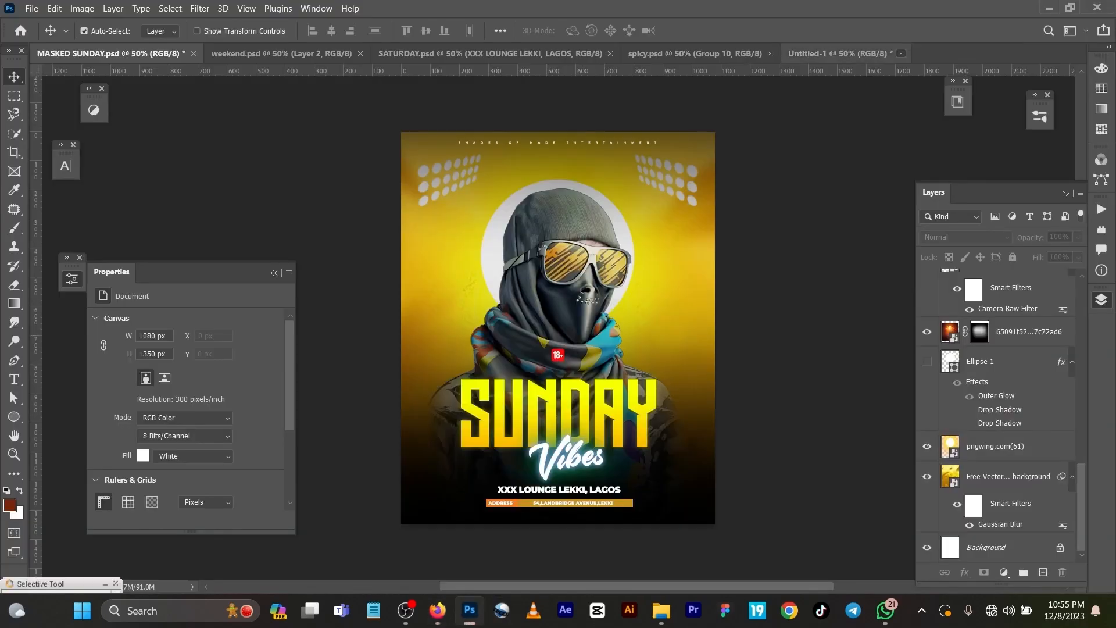
# Step: Close the open Untitled-1 document without saving and create a new 1080 x 1350 px RGB document at 300 ppi
pyautogui.click(901, 53)
pyautogui.click(580, 238)
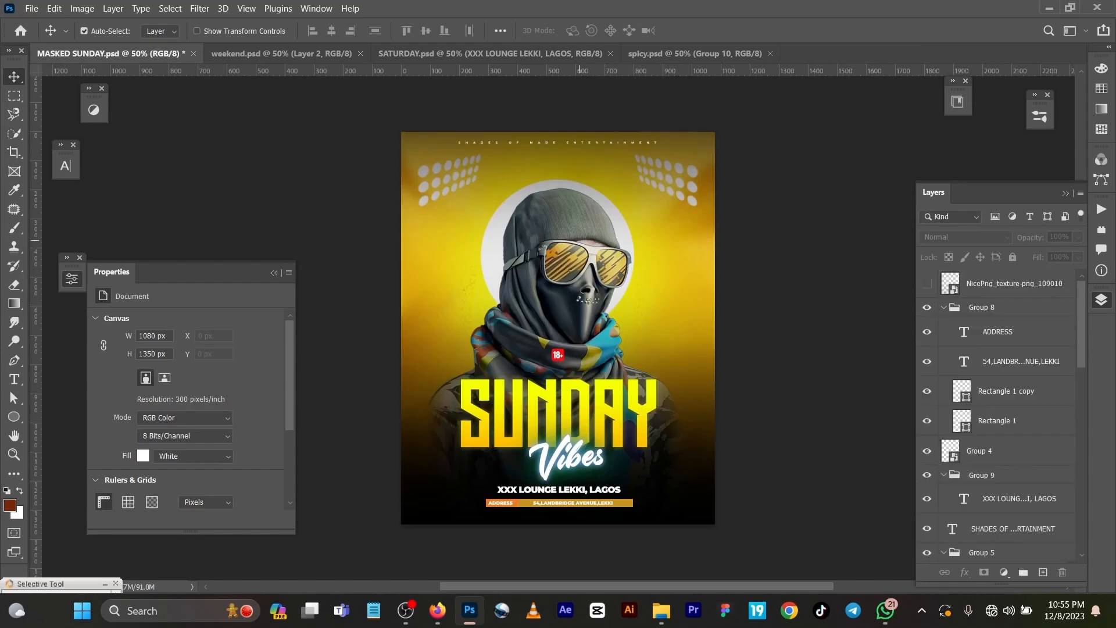
pyautogui.press('ctrl')
pyautogui.hotkey('ctrl', 'n')
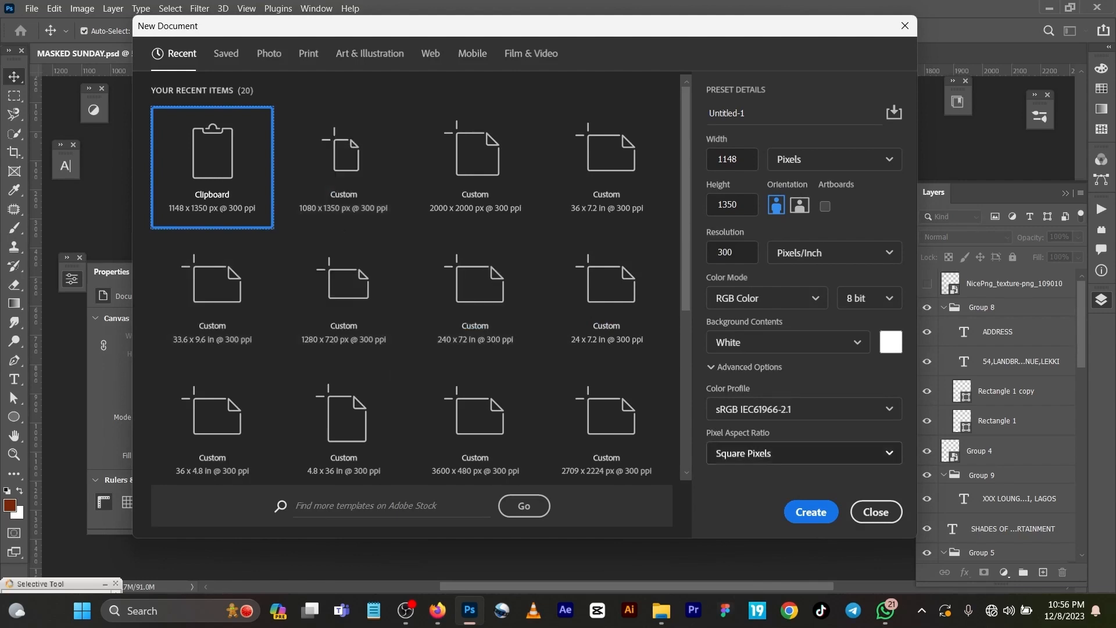
pyautogui.click(343, 168)
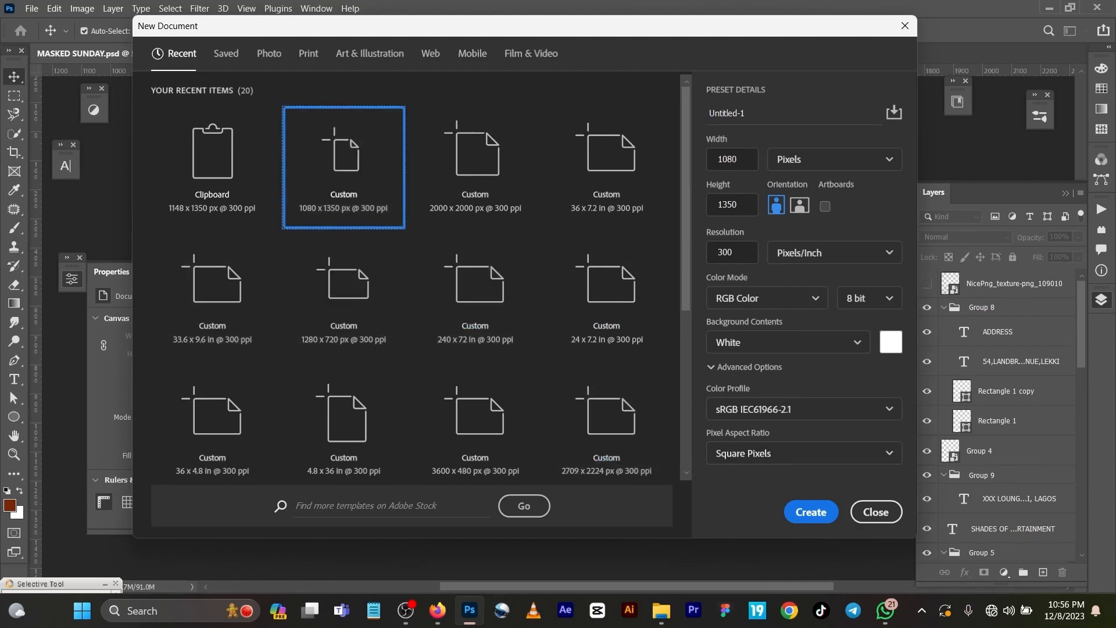
pyautogui.click(810, 512)
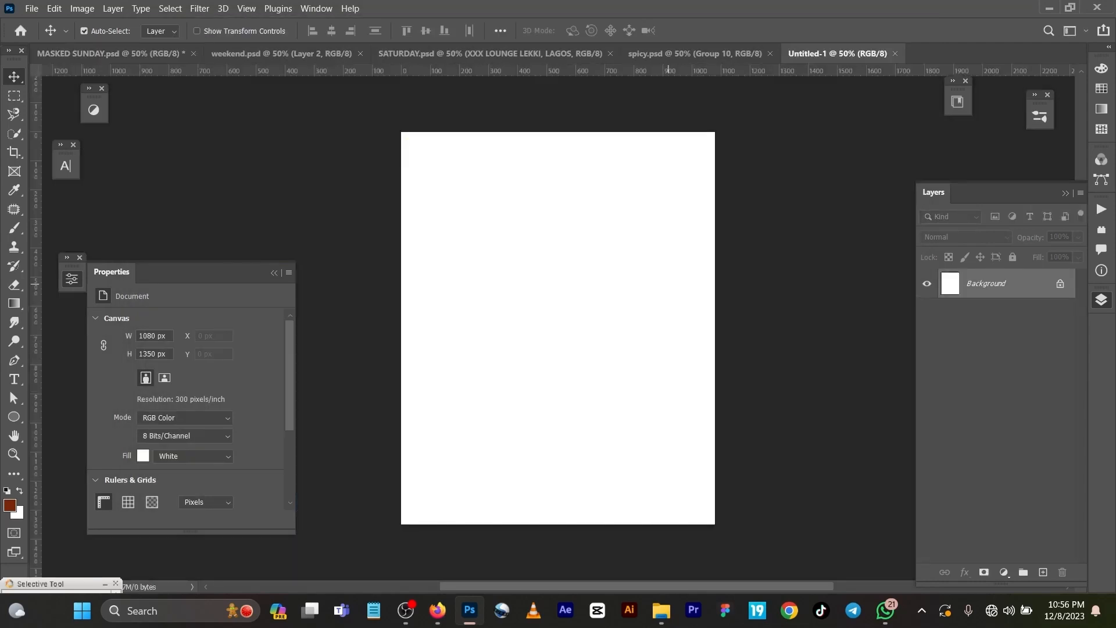
# Step: Copy the blurred autumn leaf background layer from MASKED SUNDAY.psd into the new Untitled-1 document
pyautogui.click(111, 54)
pyautogui.scroll(-2, 1008, 415)
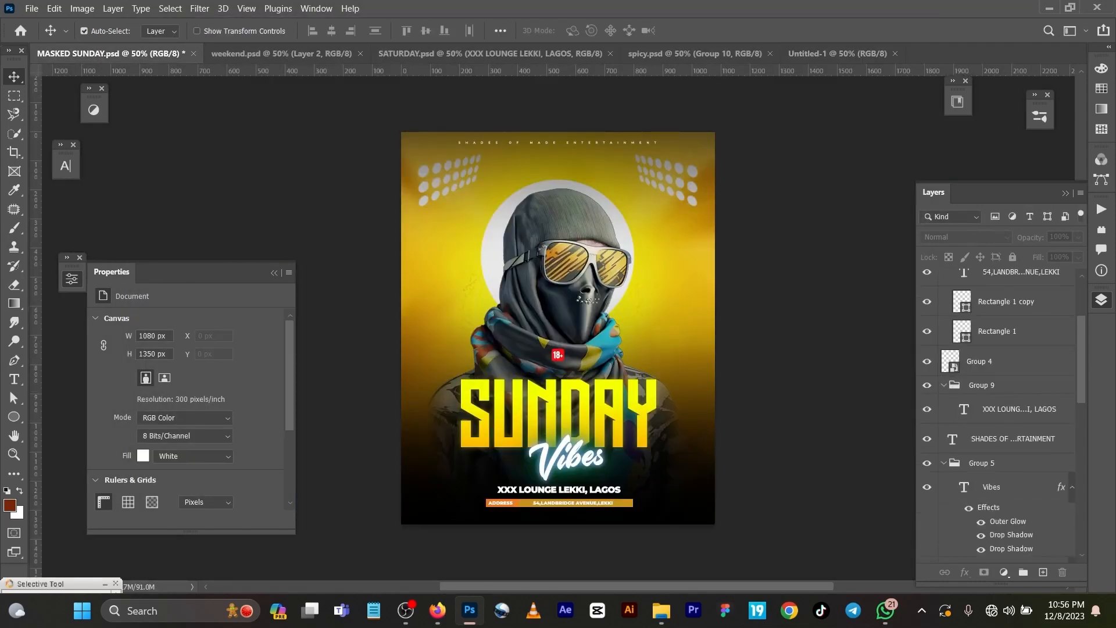
pyautogui.scroll(-5, 1005, 415)
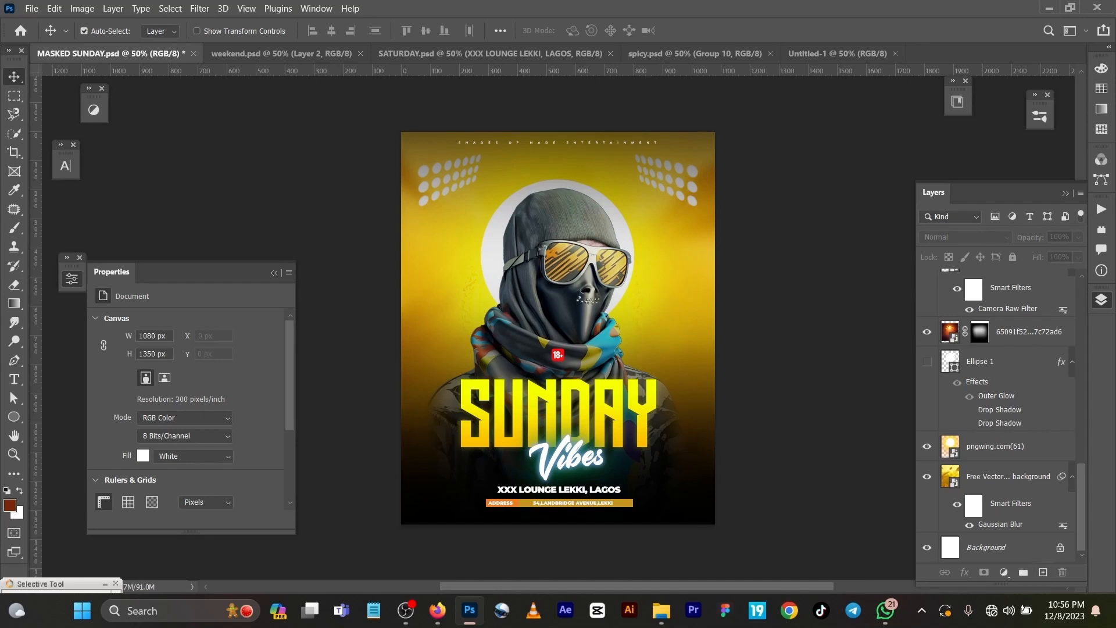
pyautogui.click(1007, 477)
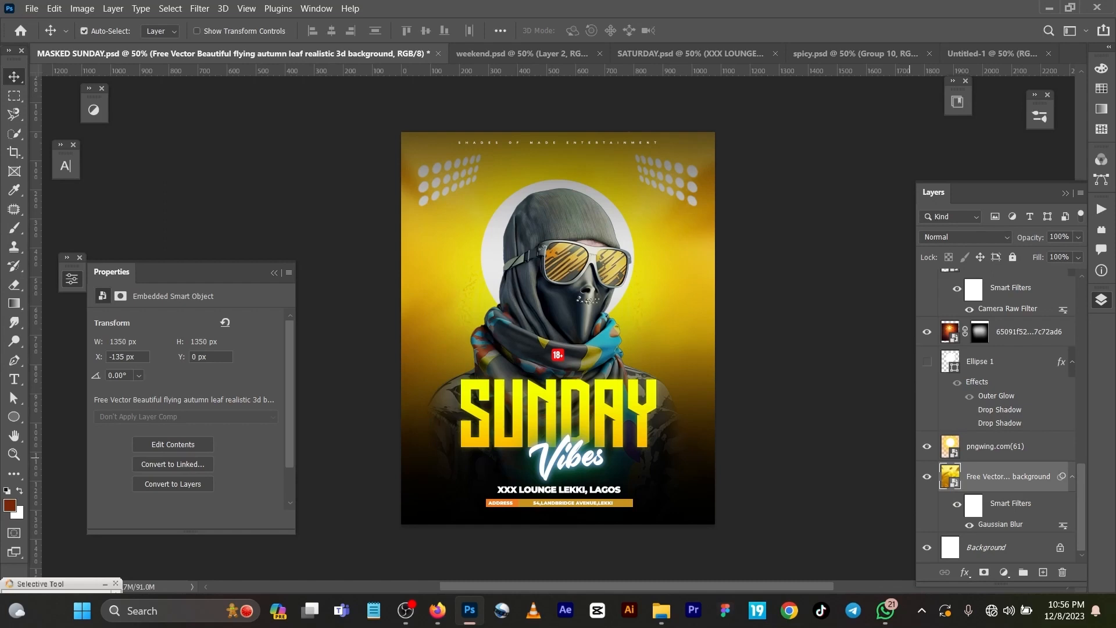
pyautogui.click(991, 54)
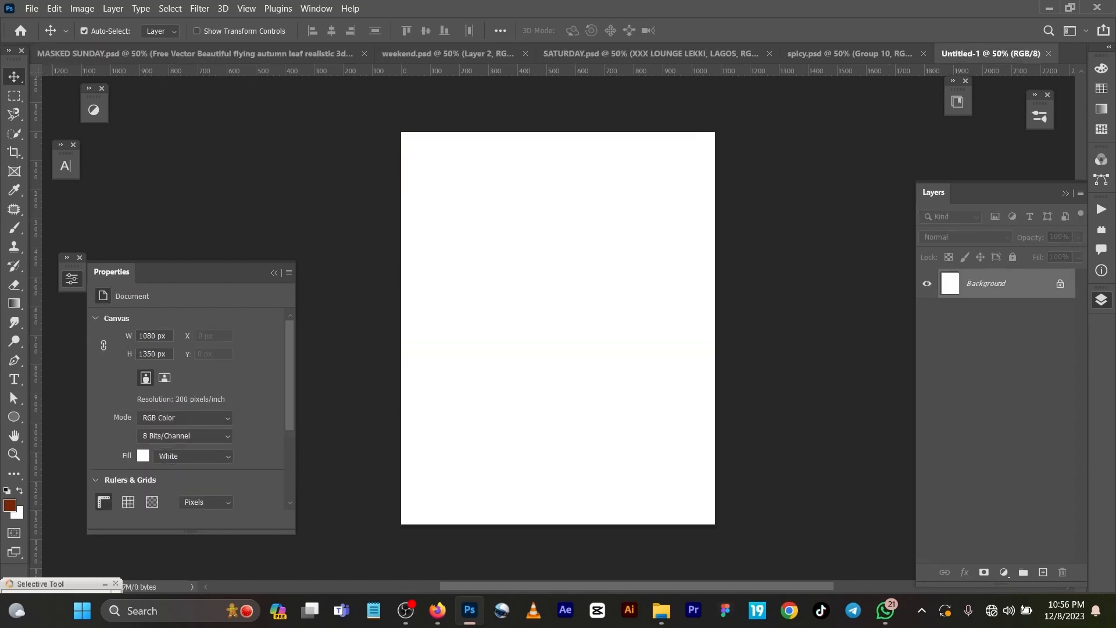
pyautogui.hotkey('ctrl', 'v')
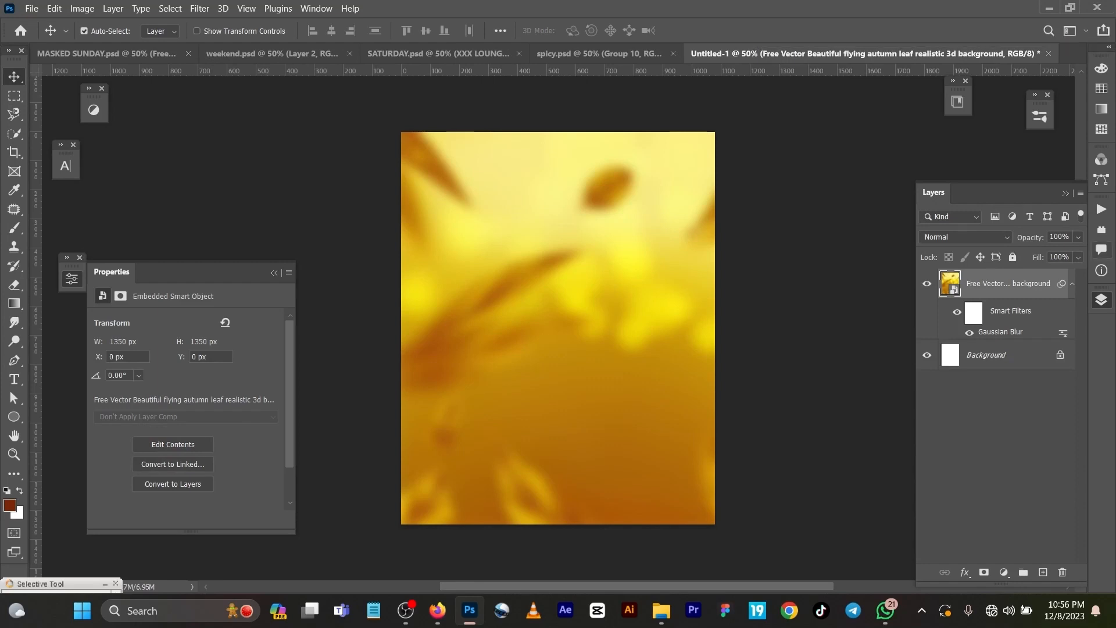
# Step: Reset the foreground and background colours to default, and look up the Gaussian Blur filter with the leaf background's blur temporarily hidden
pyautogui.click(968, 332)
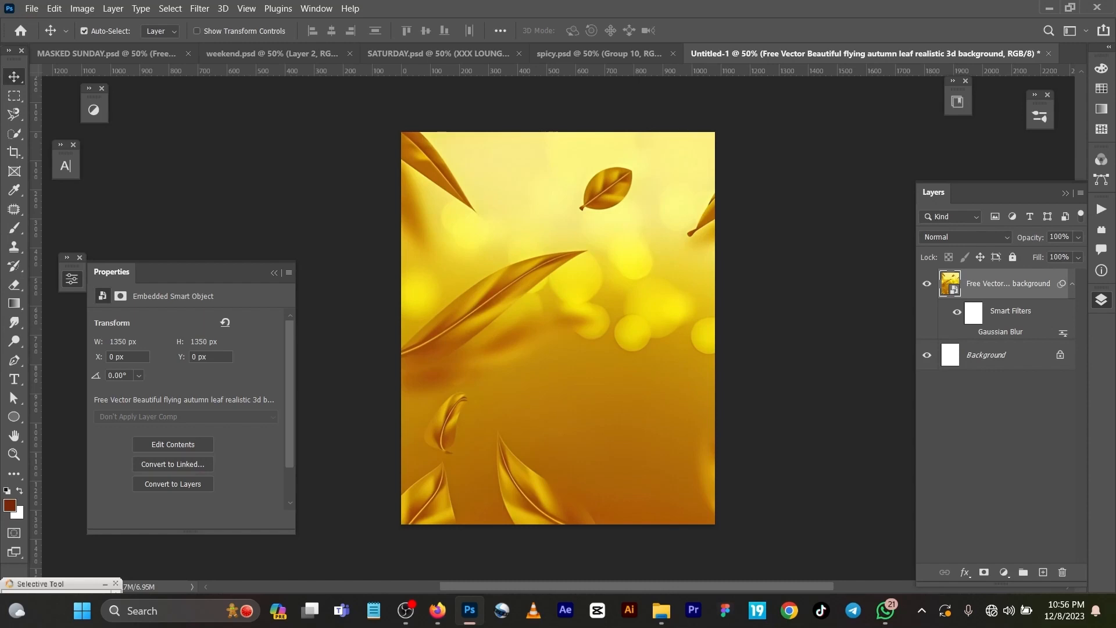
pyautogui.press('d')
pyautogui.click(199, 9)
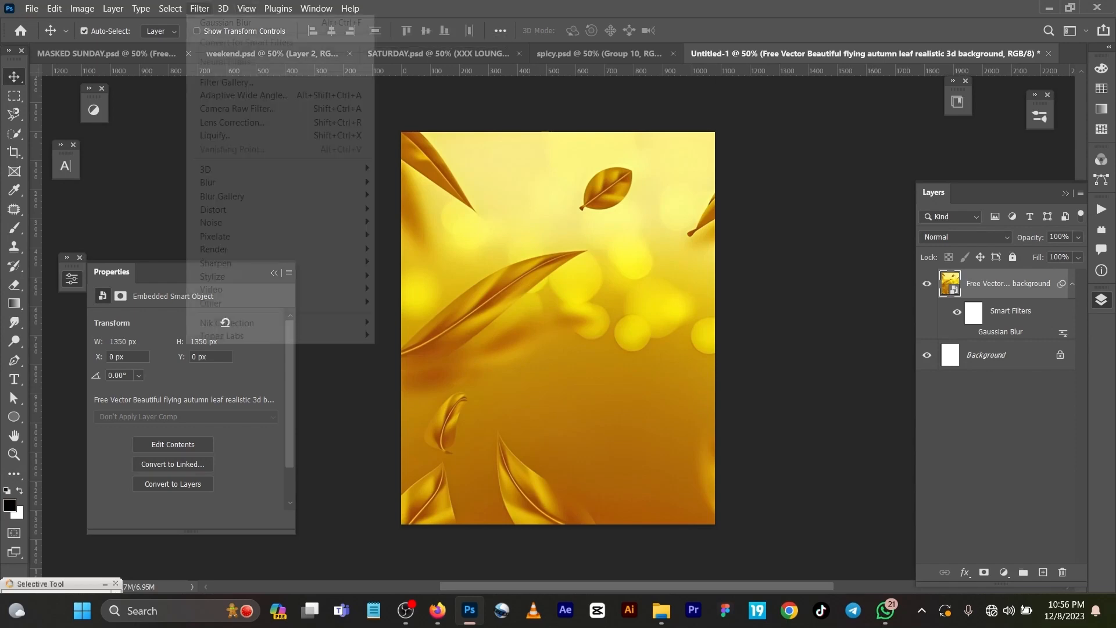
pyautogui.moveTo(170, 9)
pyautogui.click(196, 142)
pyautogui.click(199, 9)
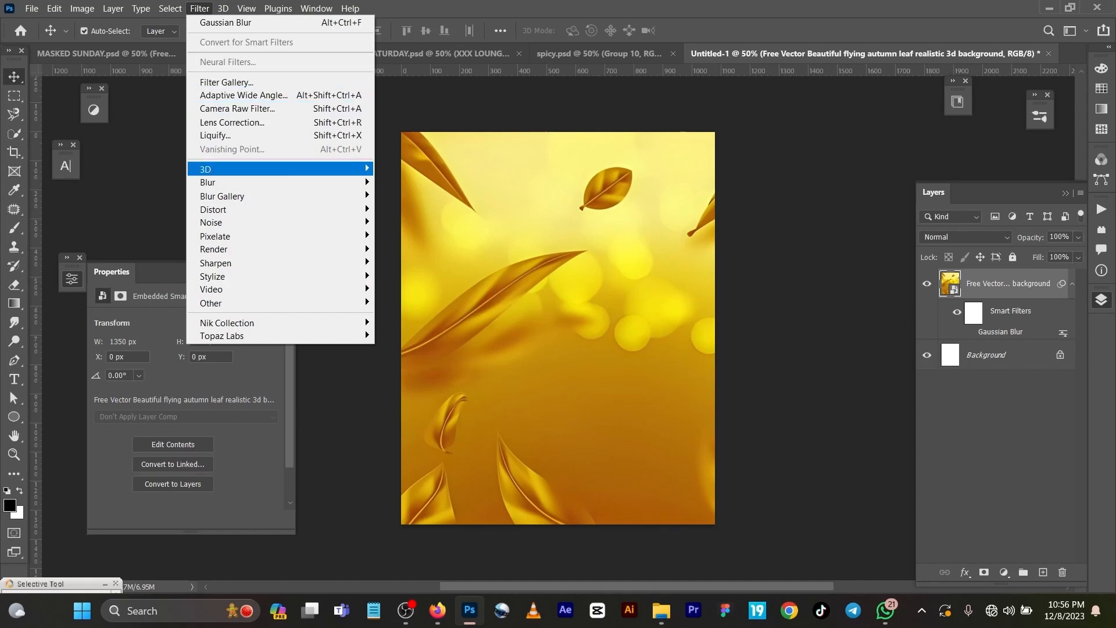
pyautogui.moveTo(221, 182)
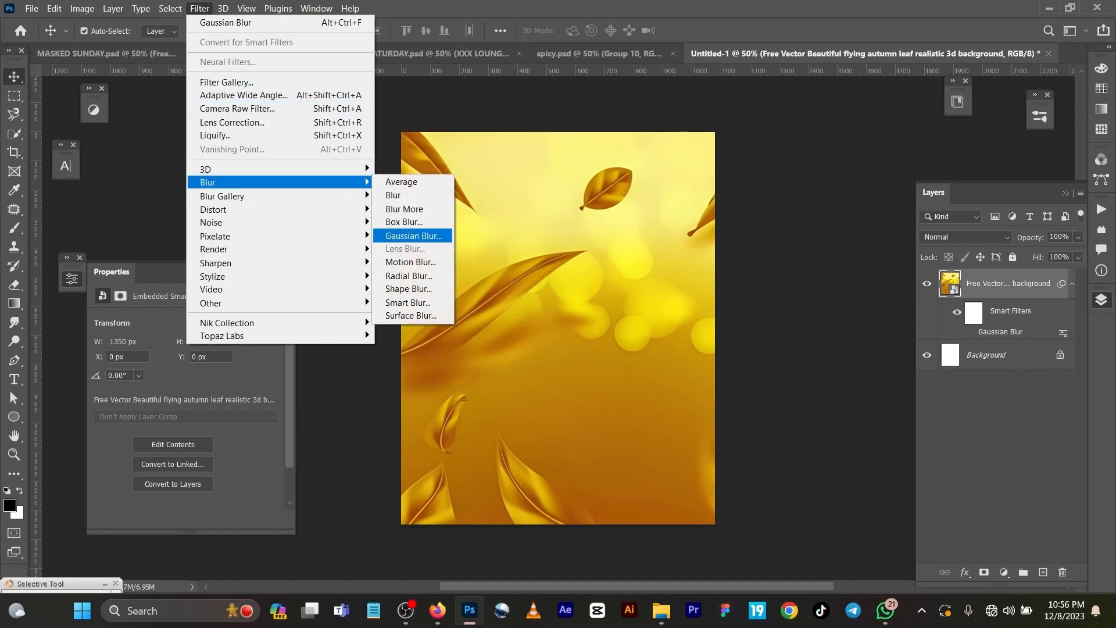
pyautogui.press('Escape')
pyautogui.press('Escape')
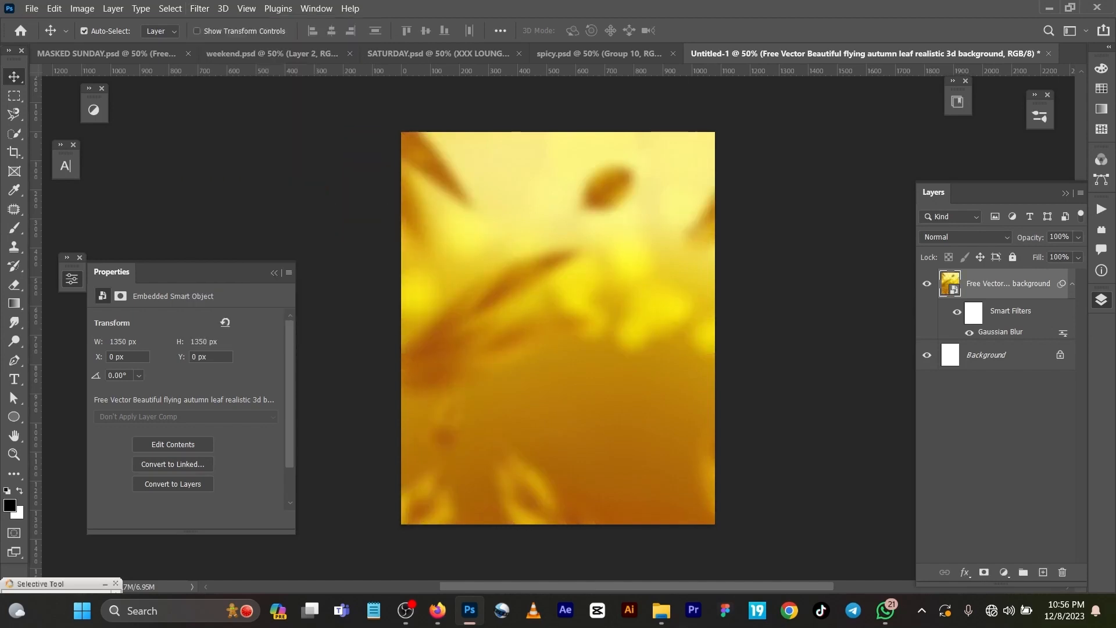
# Step: Copy the pngwing.com(61) glowing circle layer from MASKED SUNDAY.psd into Untitled-1
pyautogui.hotkey('ctrl', 'Tab')
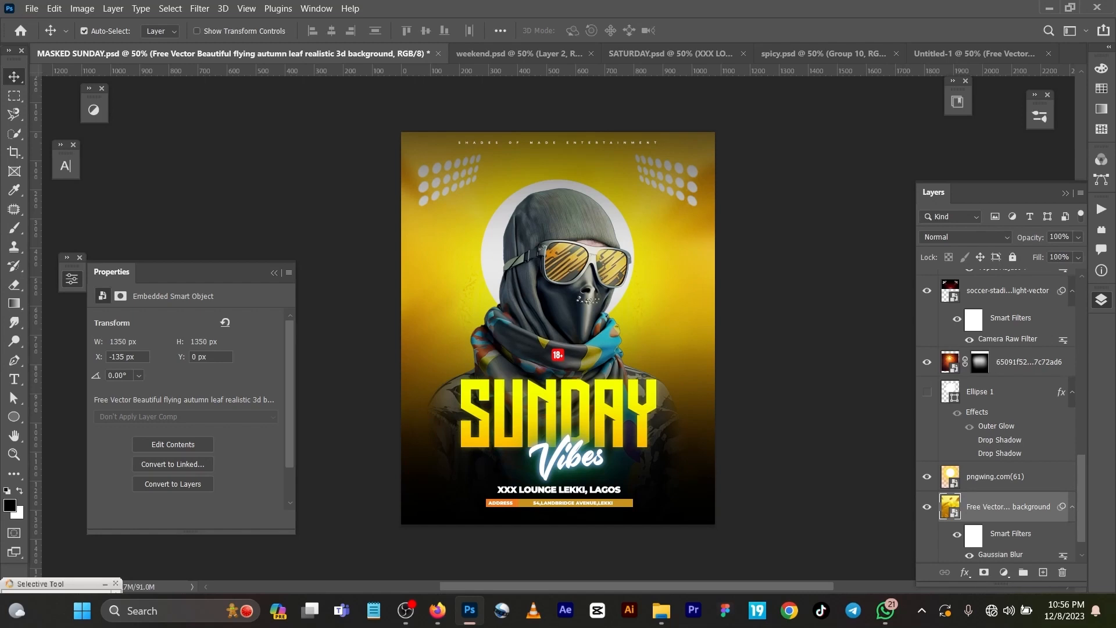
pyautogui.click(995, 477)
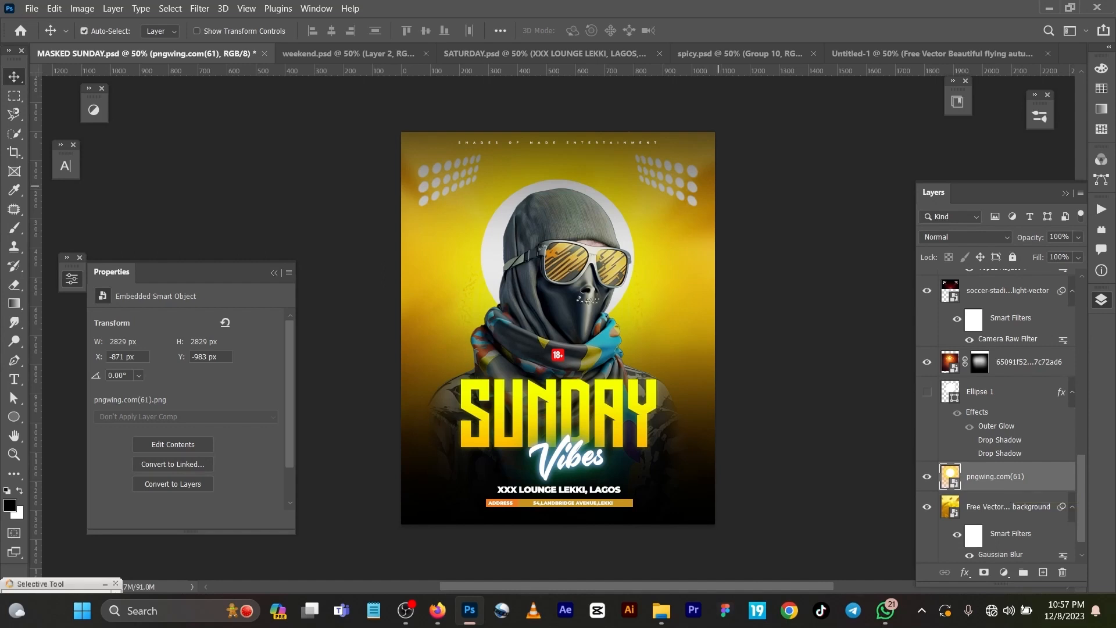
pyautogui.click(932, 54)
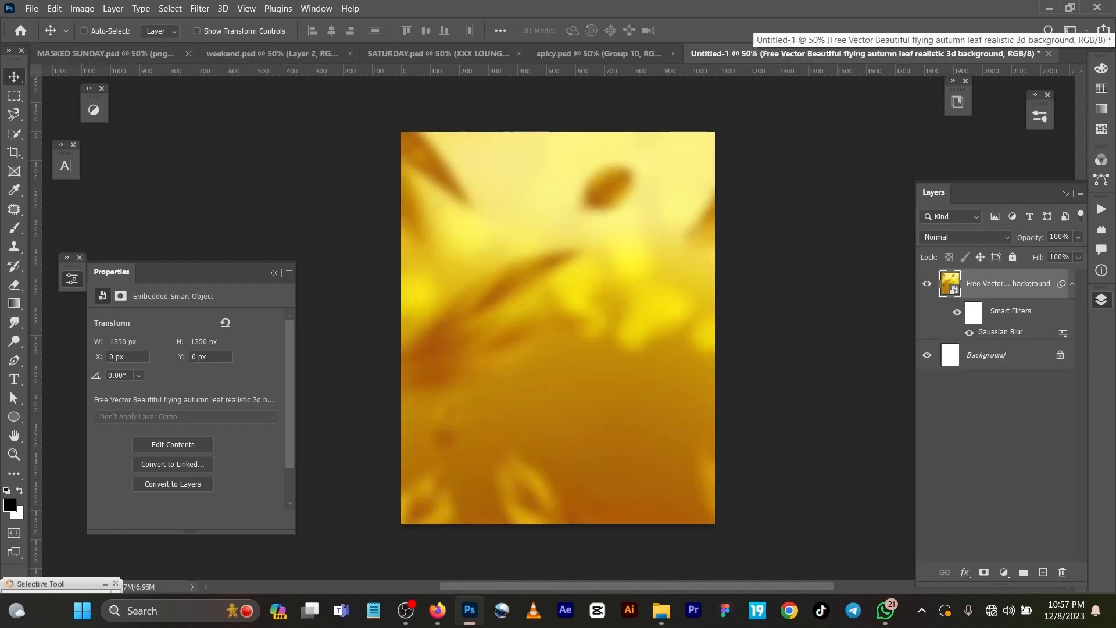
pyautogui.hotkey('ctrl', 'v')
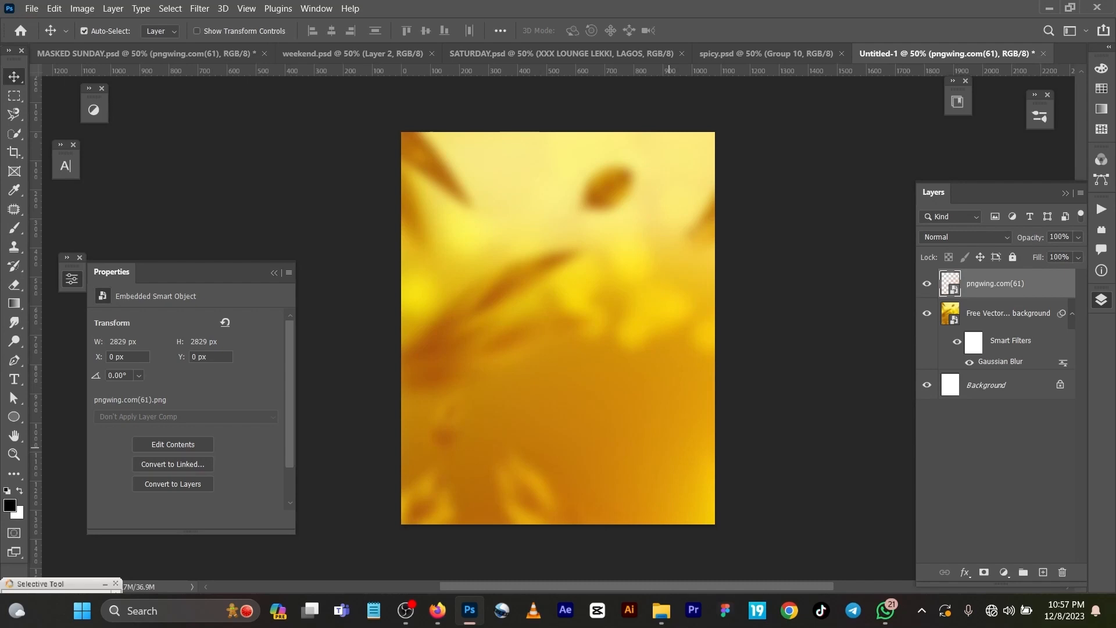
# Step: Compare with the finished flyer and move the glowing circle to the upper middle of the canvas, at about X -874 px, Y -922 px
pyautogui.hotkey('ctrl', 'Tab')
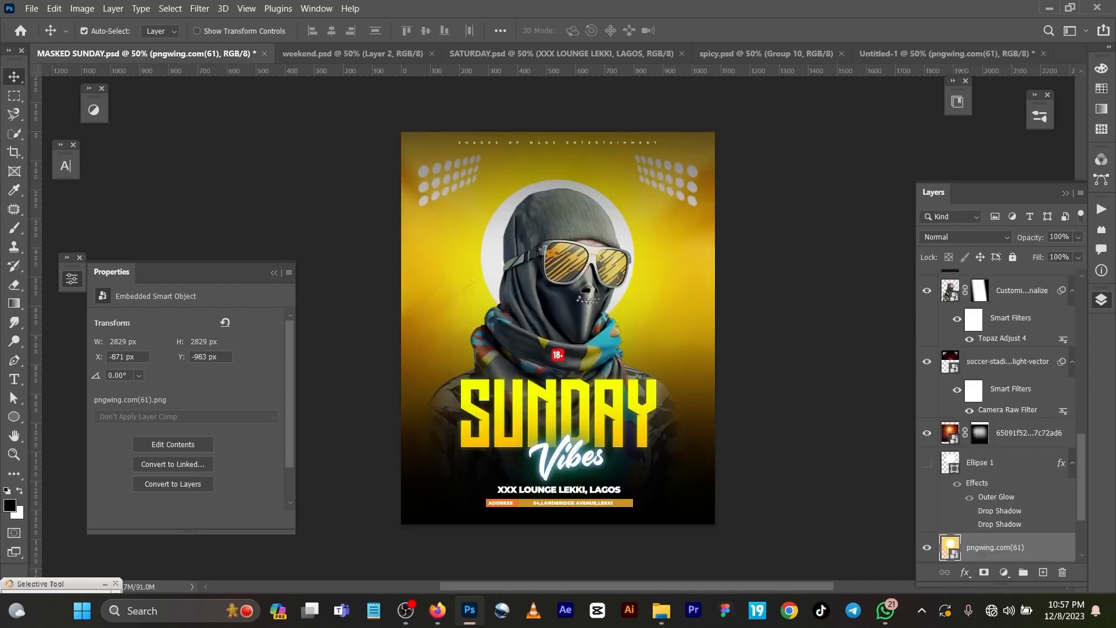
pyautogui.hotkey('ctrl', 'shift', 'Tab')
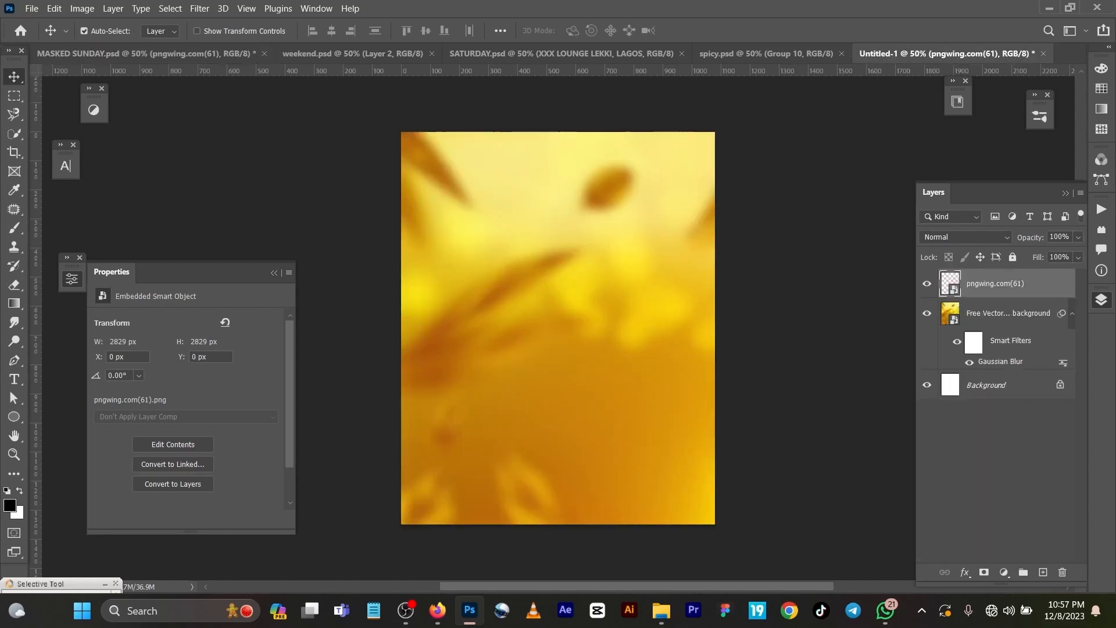
pyautogui.moveTo(684, 407); pyautogui.dragTo(448, 171)
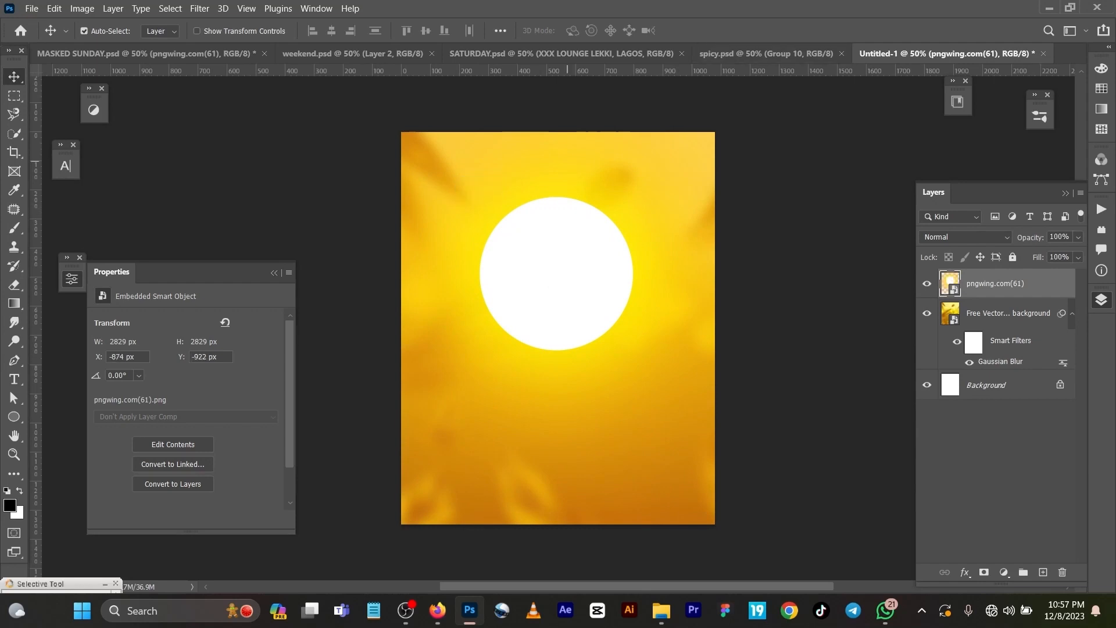
# Step: Copy the masked figure layer from MASKED SUNDAY.psd into Untitled-1 and place it over the white circle at about X 90 px, Y 189 px
pyautogui.click(168, 53)
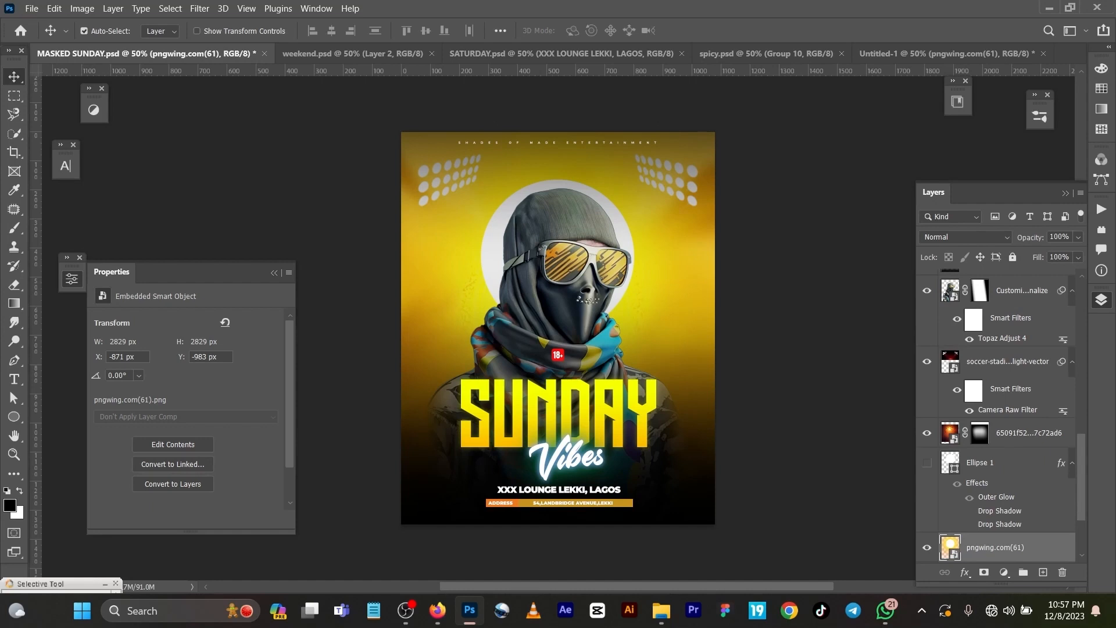
pyautogui.scroll(3, 1021, 406)
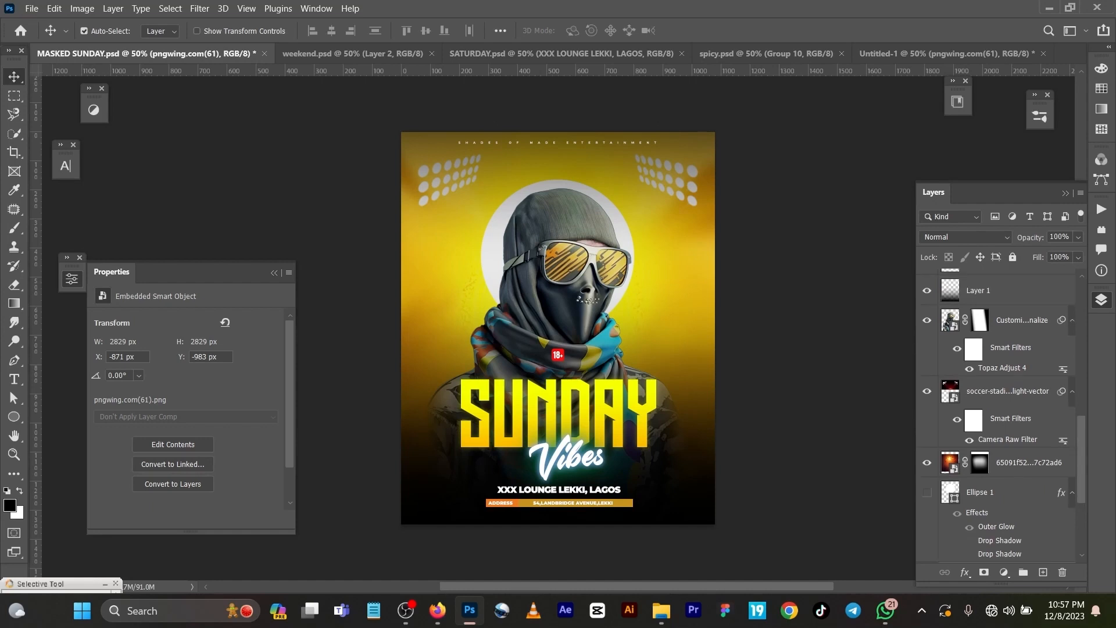
pyautogui.click(1021, 380)
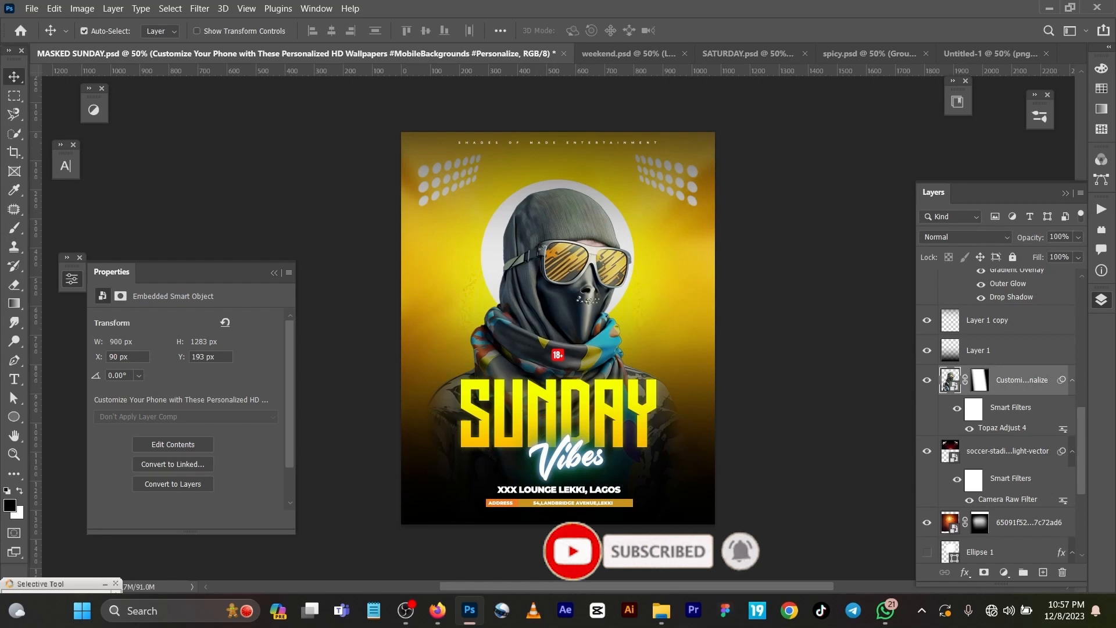
pyautogui.click(990, 53)
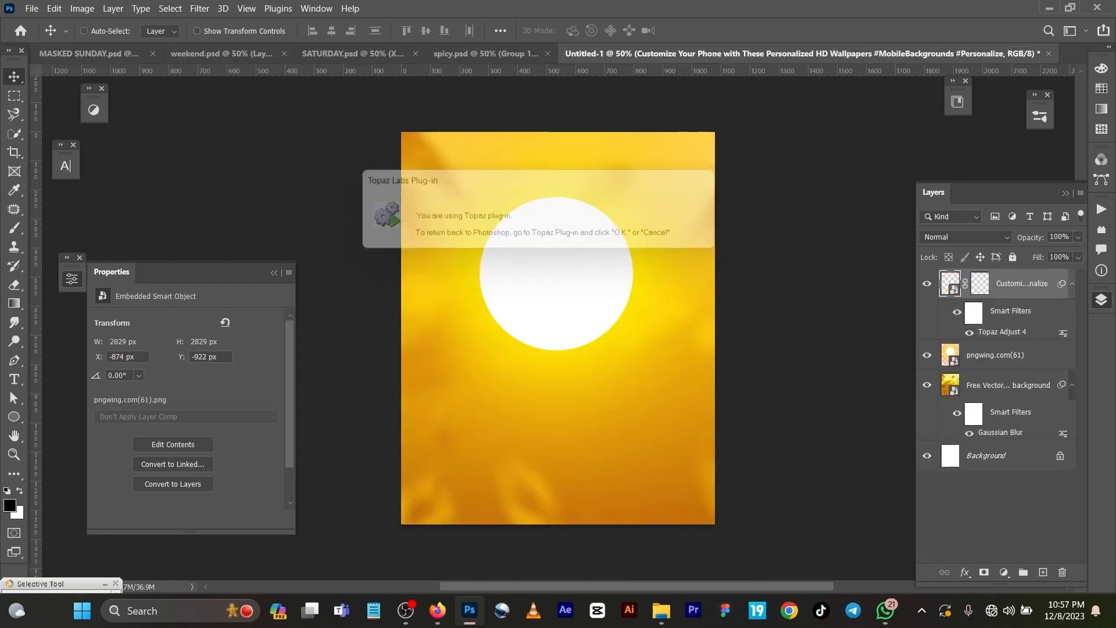
pyautogui.moveTo(594, 264); pyautogui.dragTo(577, 310)
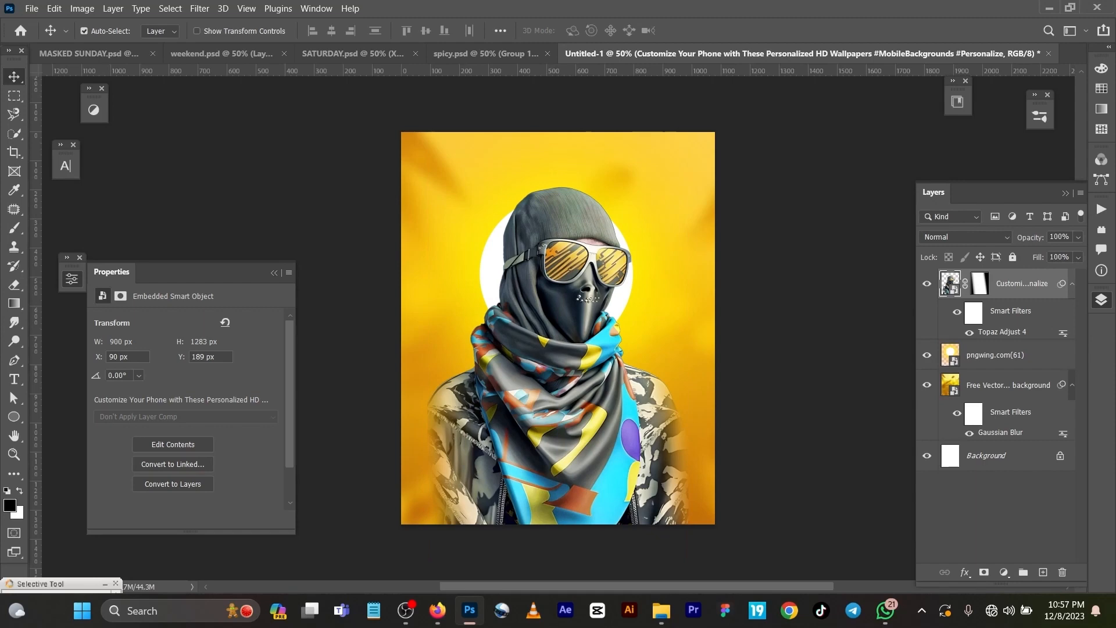
# Step: Delete the masked figure's existing layer mask and add a blank white layer mask in its place
pyautogui.click(965, 283)
pyautogui.click(979, 283)
pyautogui.press('Delete')
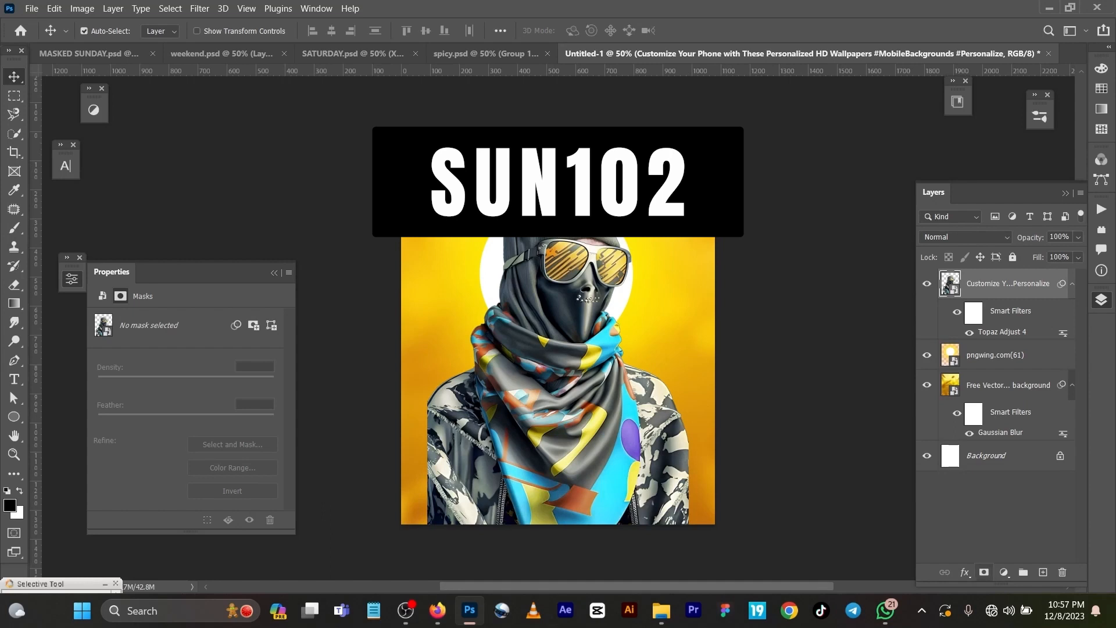
pyautogui.click(983, 572)
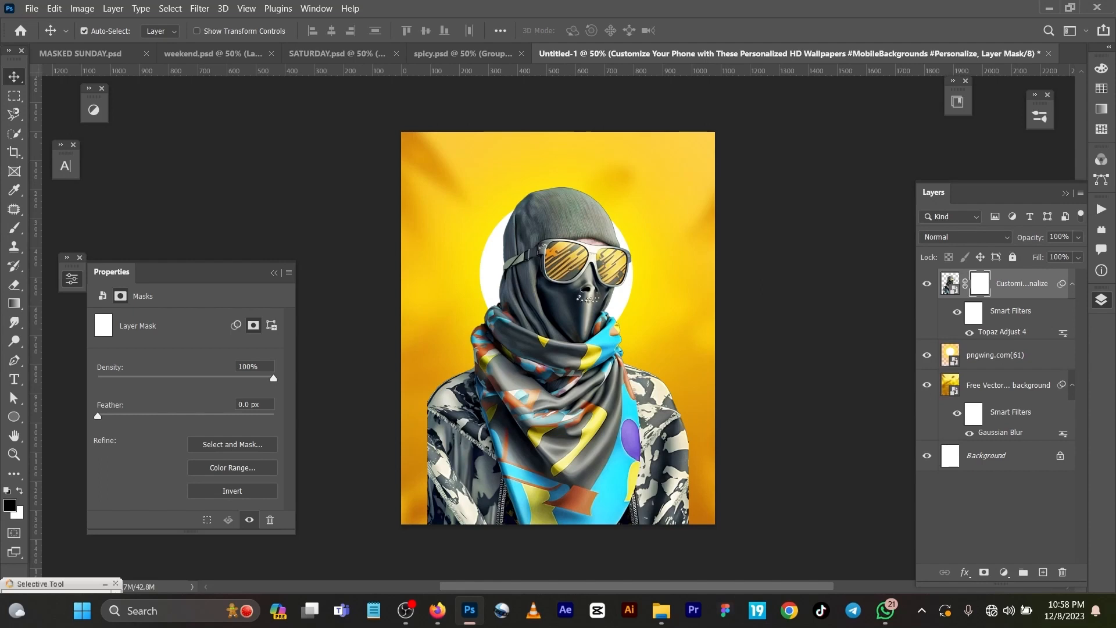
# Step: Fade the masked figure's left and right jacket edges into the background with Gradient tool strokes on its layer mask
pyautogui.click(14, 302)
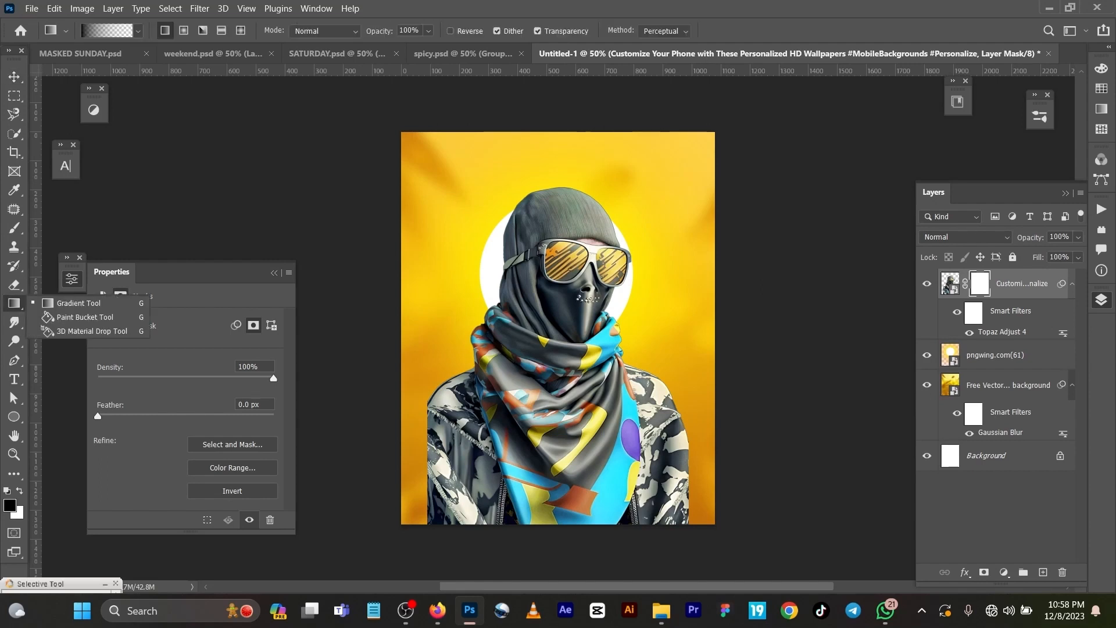
pyautogui.click(75, 304)
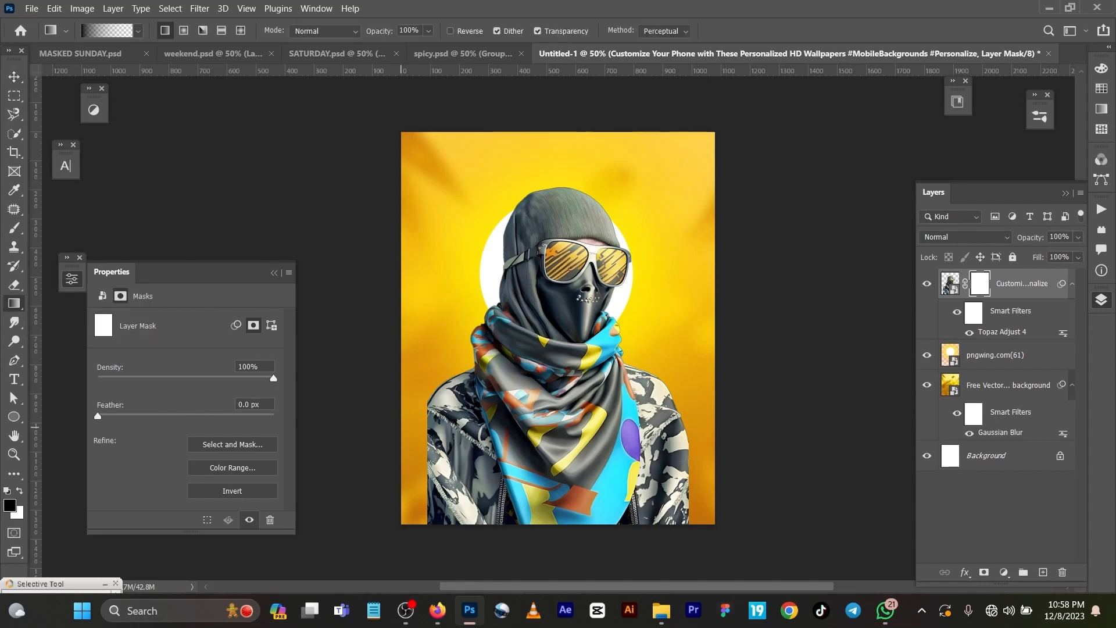
pyautogui.moveTo(406, 443); pyautogui.dragTo(429, 447)
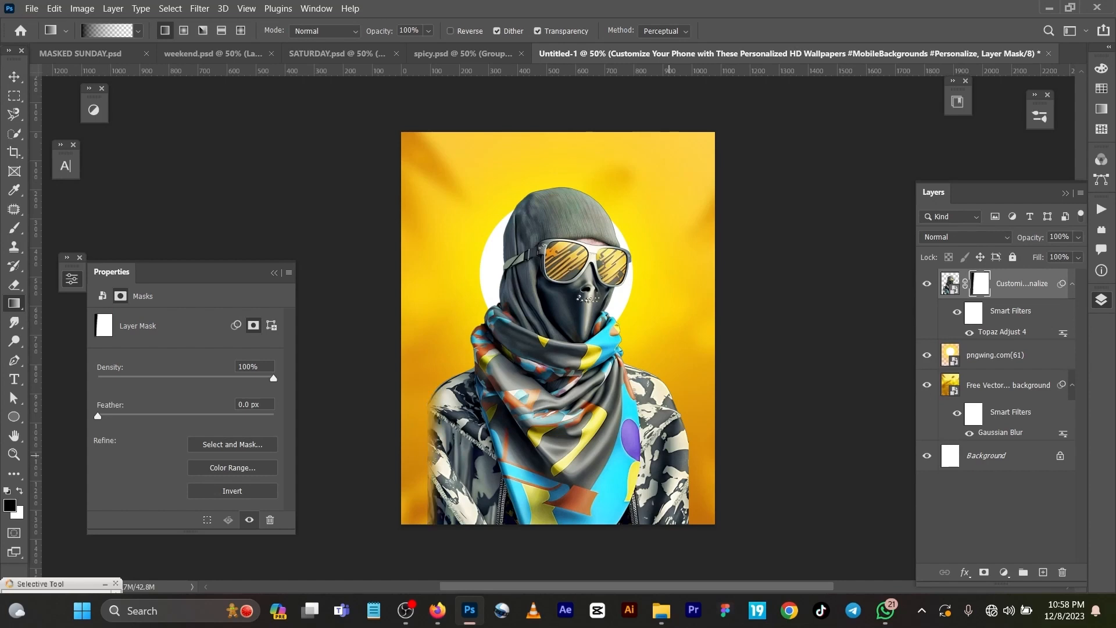
pyautogui.moveTo(695, 460)
pyautogui.mouseDown()
pyautogui.moveTo(665, 460)
pyautogui.moveTo(646, 483)
pyautogui.mouseUp()
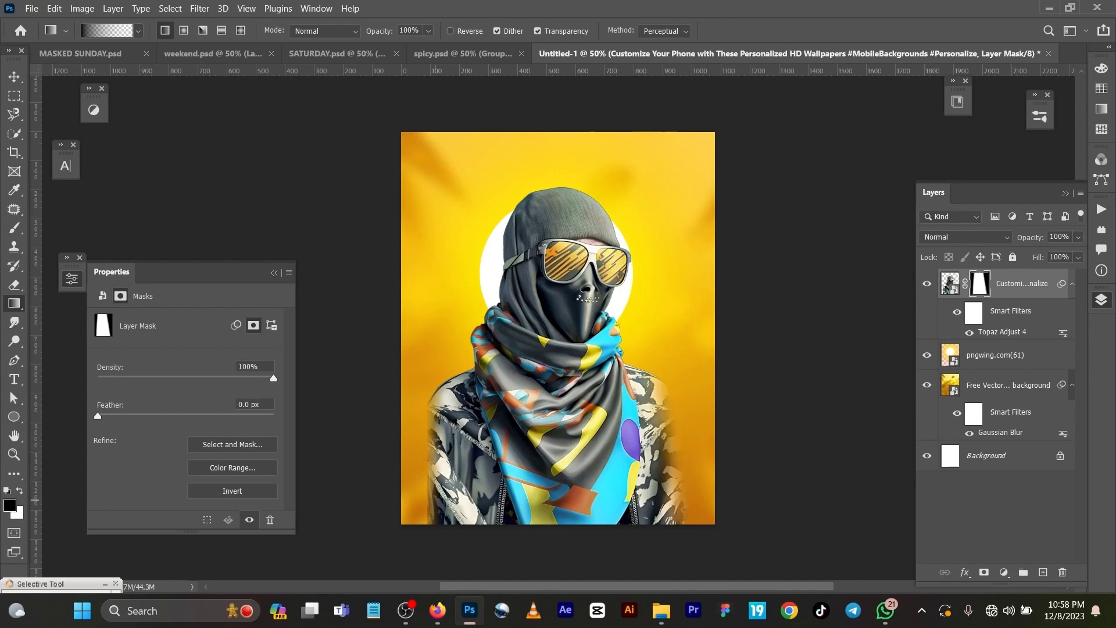
# Step: Try another short gradient near the jacket's lower-left edge on the figure's mask, and undo the latest mask gradients
pyautogui.moveTo(435, 501)
pyautogui.mouseDown()
pyautogui.moveTo(445, 502)
pyautogui.moveTo(428, 510)
pyautogui.mouseUp()
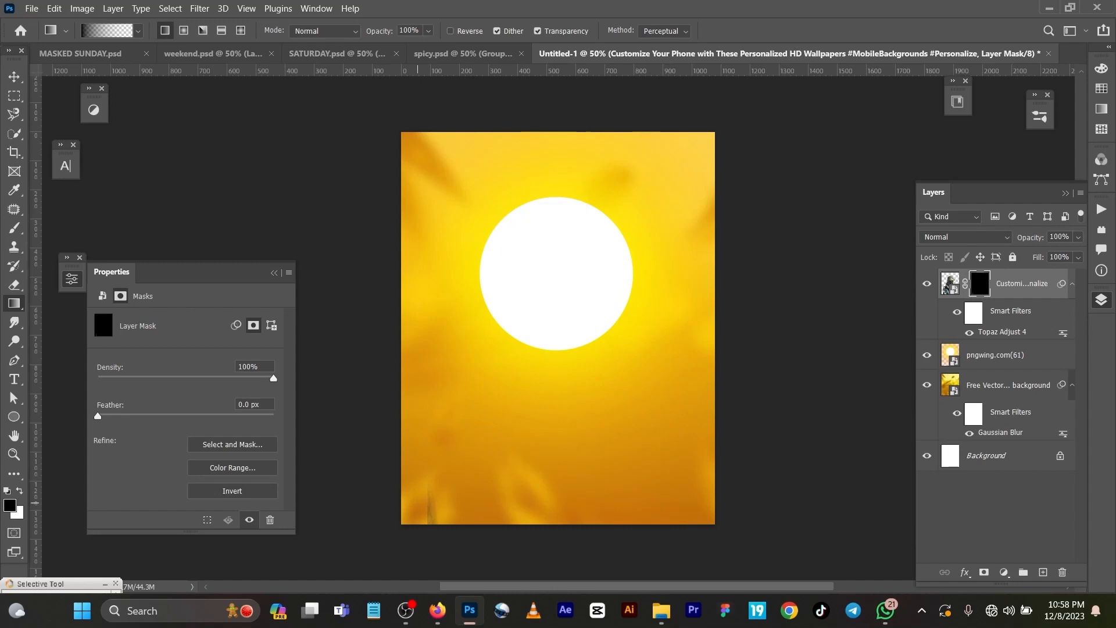
pyautogui.hotkey('ctrl', 'z')
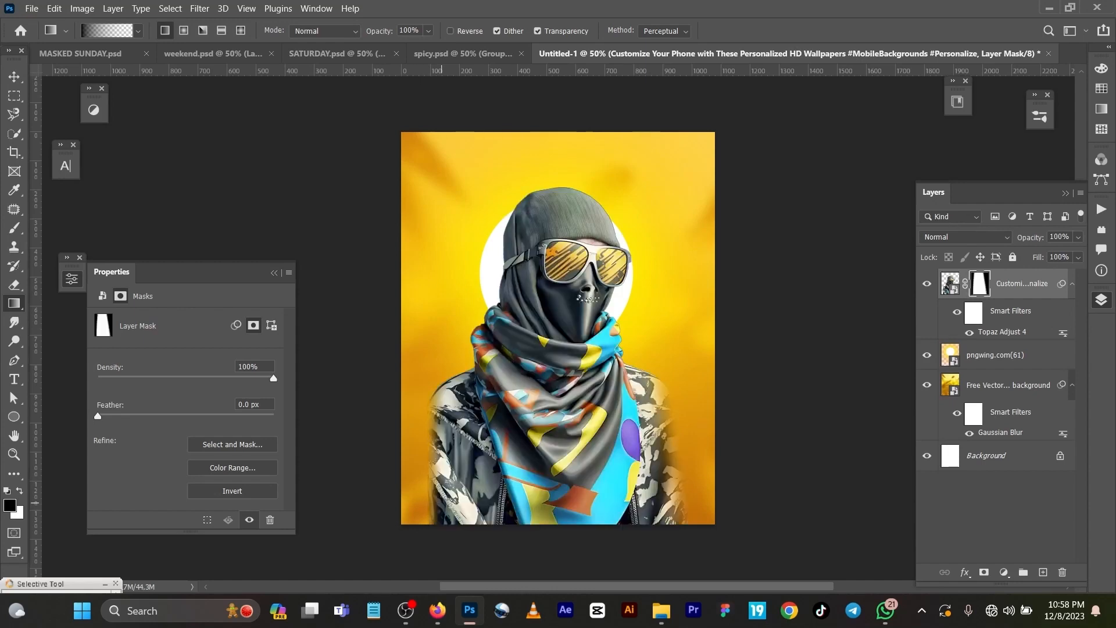
pyautogui.hotkey('ctrl', 'z')
pyautogui.hotkey('ctrl', 'z')
pyautogui.hotkey('ctrl', 'z')
pyautogui.hotkey('ctrl', 'z')
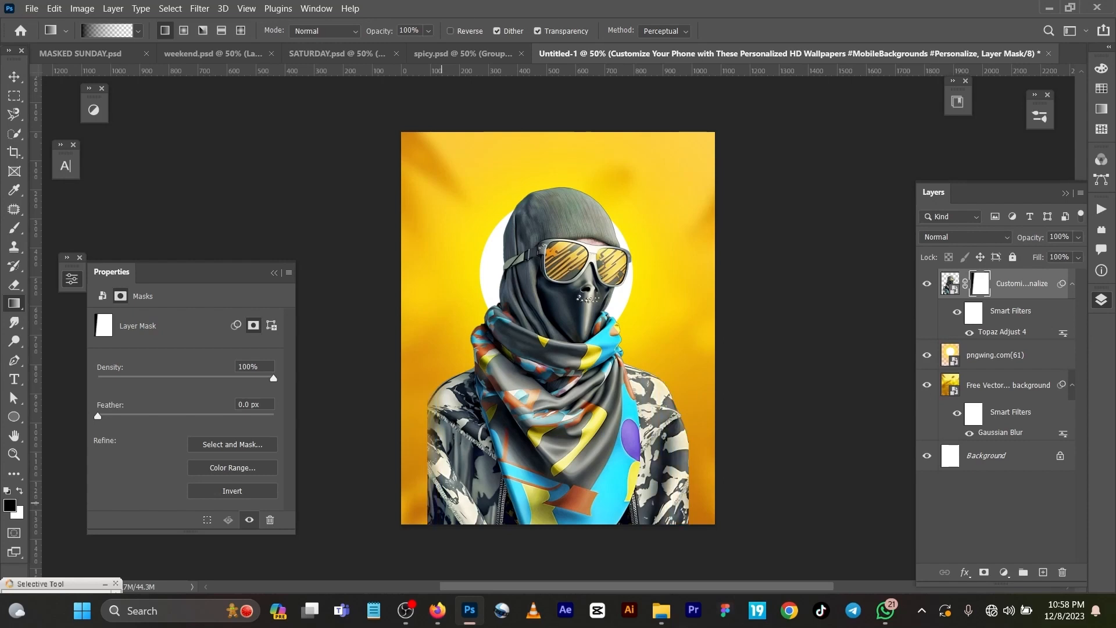
pyautogui.hotkey('ctrl', 'z')
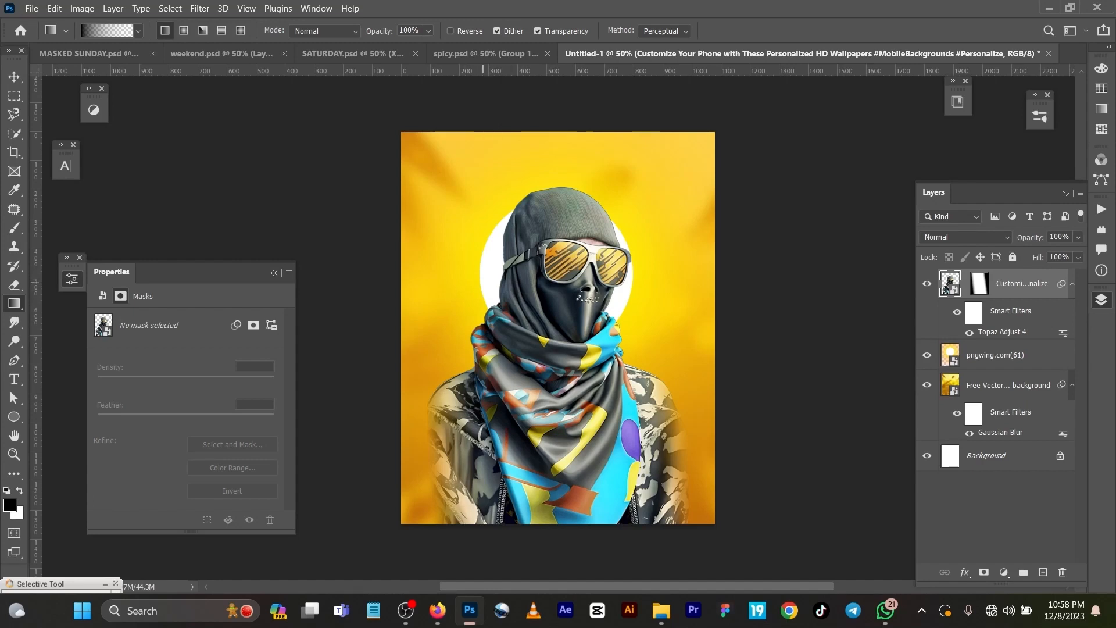
# Step: Move the pngwing.com(61) glowing circle higher behind the figure's head, to about X -874 px, Y -1002 px
pyautogui.press('v')
pyautogui.moveTo(495, 249); pyautogui.dragTo(499, 227)
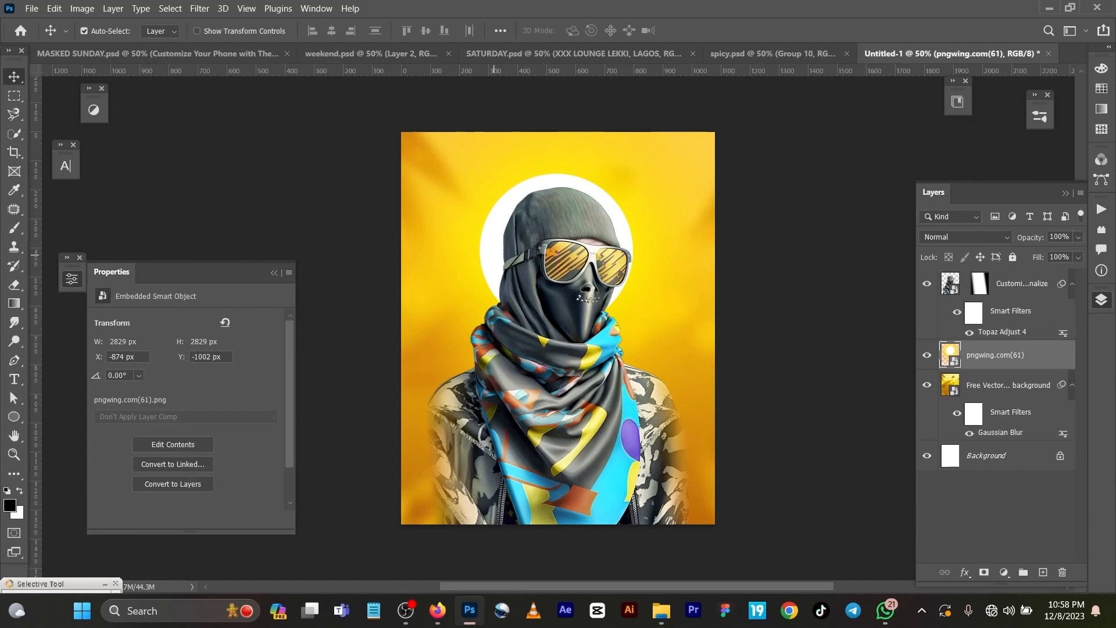
# Step: Copy the soccer-stadium-light-vector layer from MASKED SUNDAY.psd into Untitled-1, directly above the glowing circle layer
pyautogui.click(157, 53)
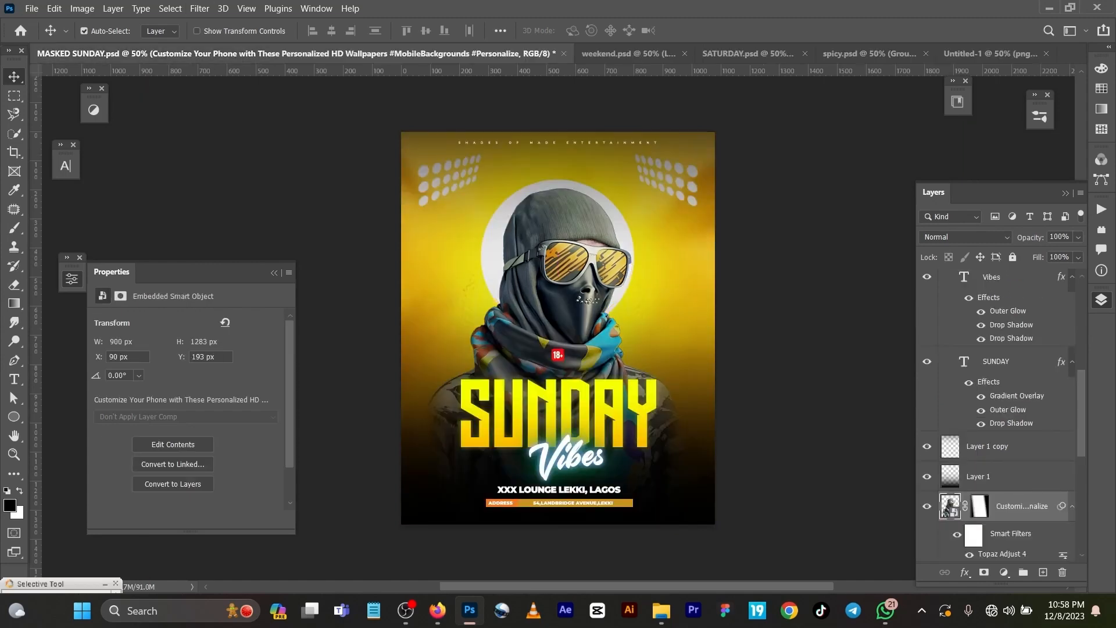
pyautogui.scroll(-5, 997, 416)
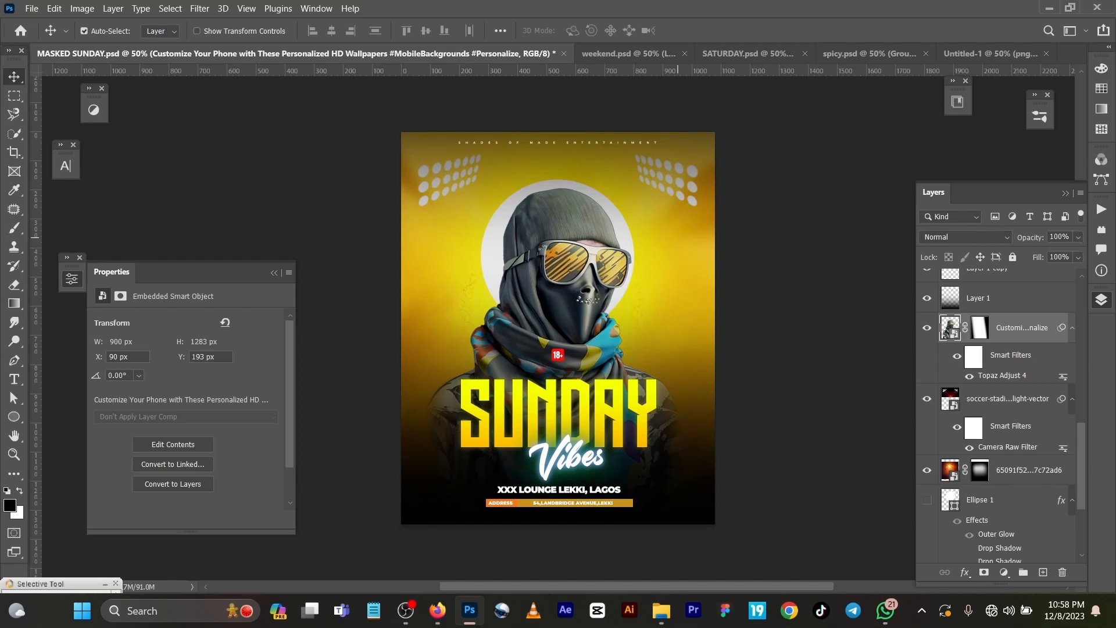
pyautogui.click(948, 399)
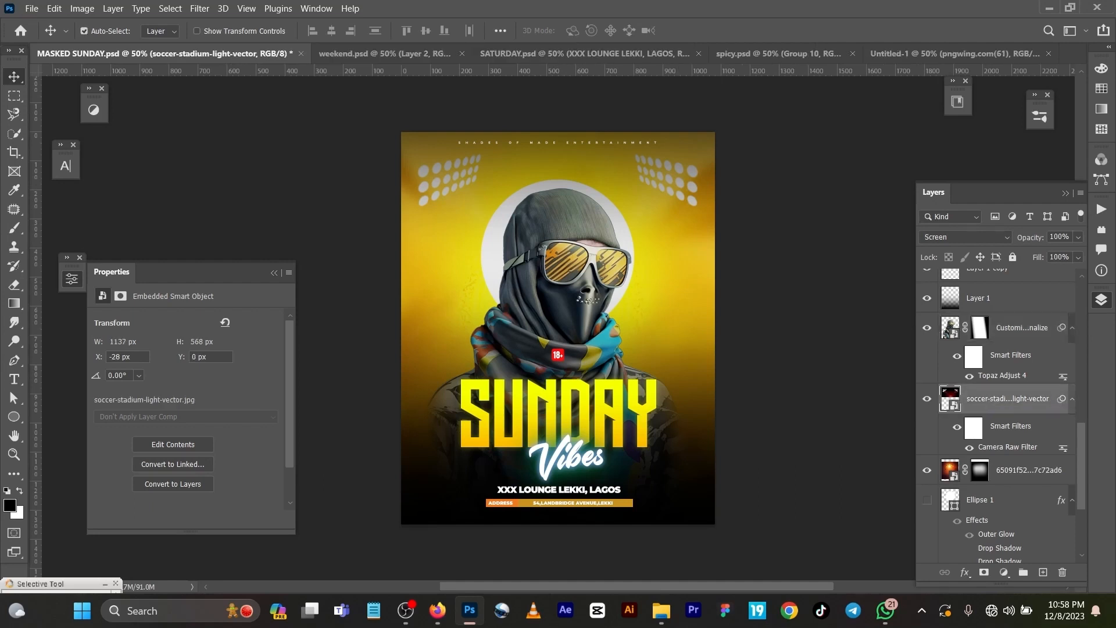
pyautogui.click(953, 53)
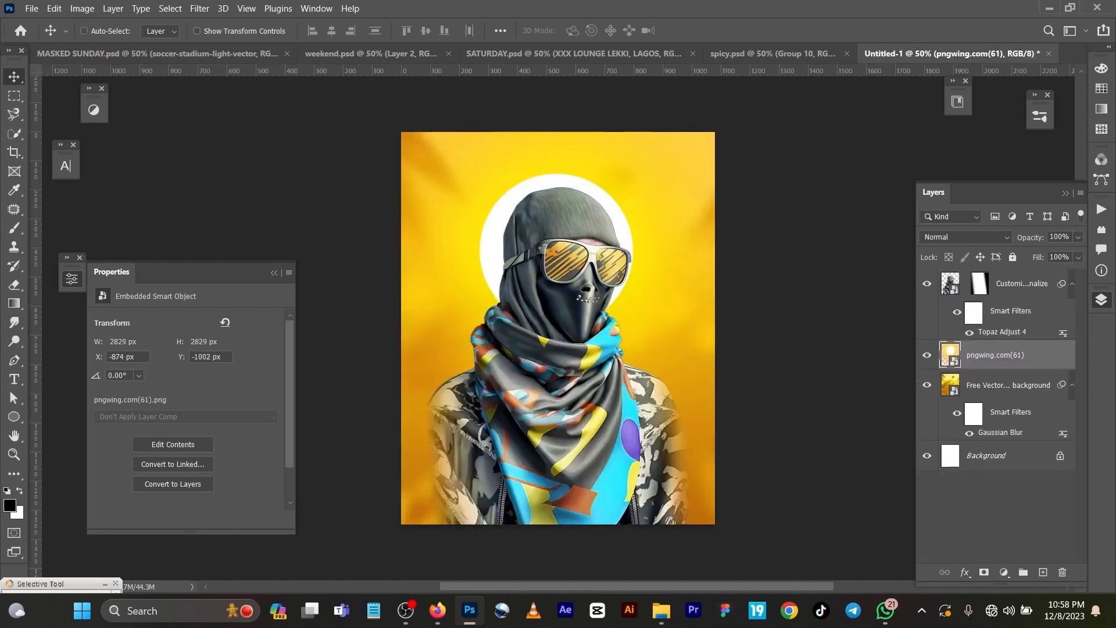
pyautogui.hotkey('ctrl', 'v')
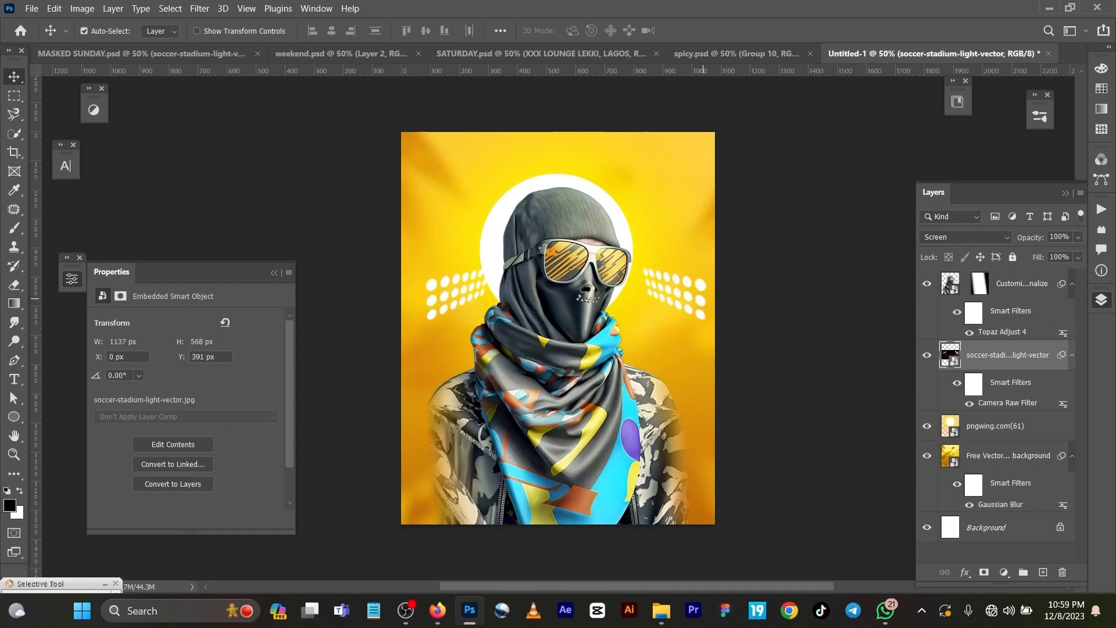
# Step: Move the stadium lights to the top of the canvas with Free Transform, at X -28 px, Y 0 px
pyautogui.hotkey('ctrl', 't')
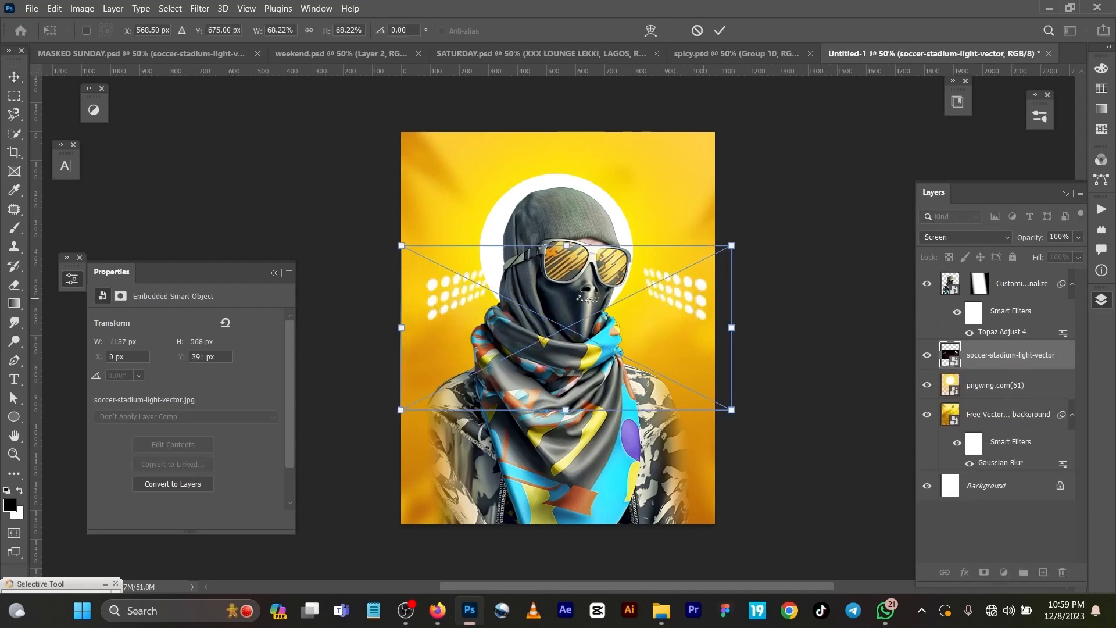
pyautogui.moveTo(711, 256); pyautogui.dragTo(715, 155)
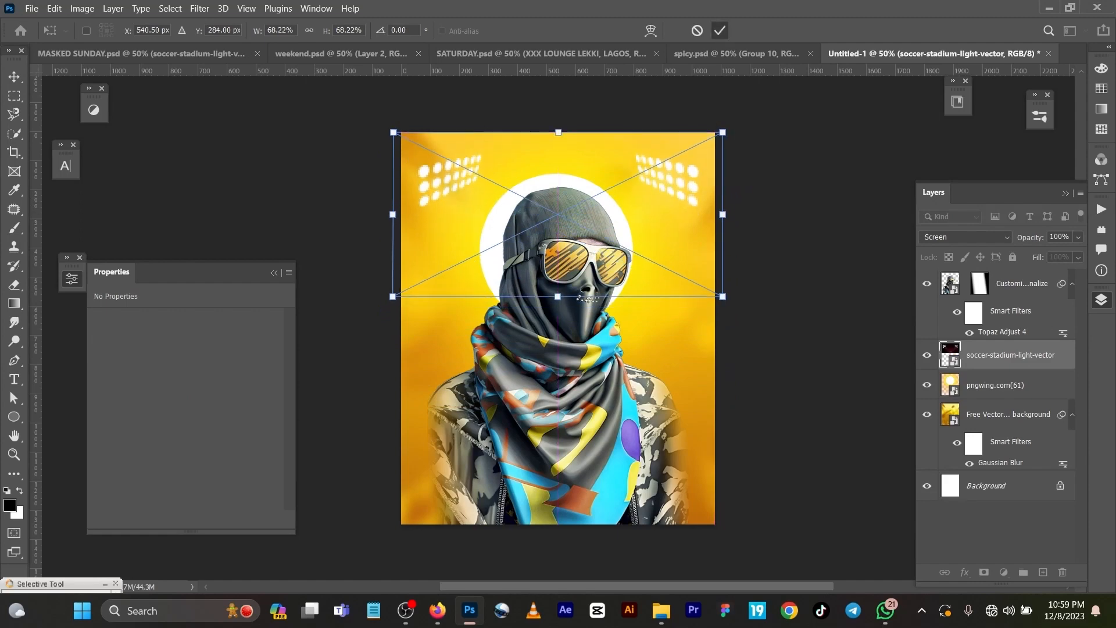
pyautogui.click(720, 31)
# Step: Try Normal and other blend modes on the stadium lights layer, set it back to Screen and deselect the layer
pyautogui.click(964, 237)
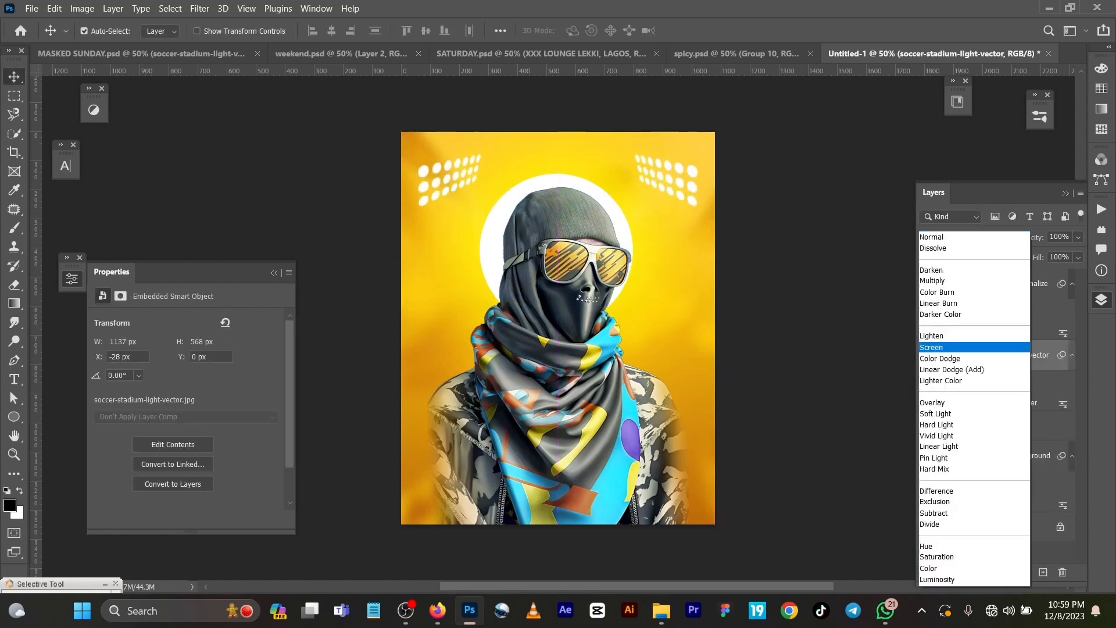
pyautogui.click(953, 237)
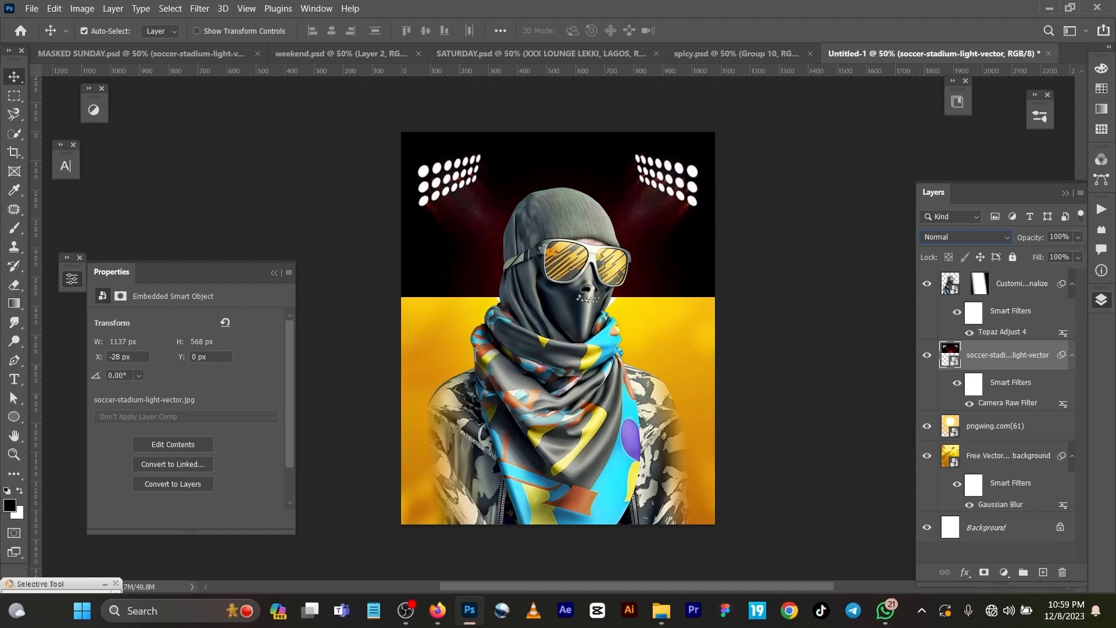
pyautogui.click(966, 237)
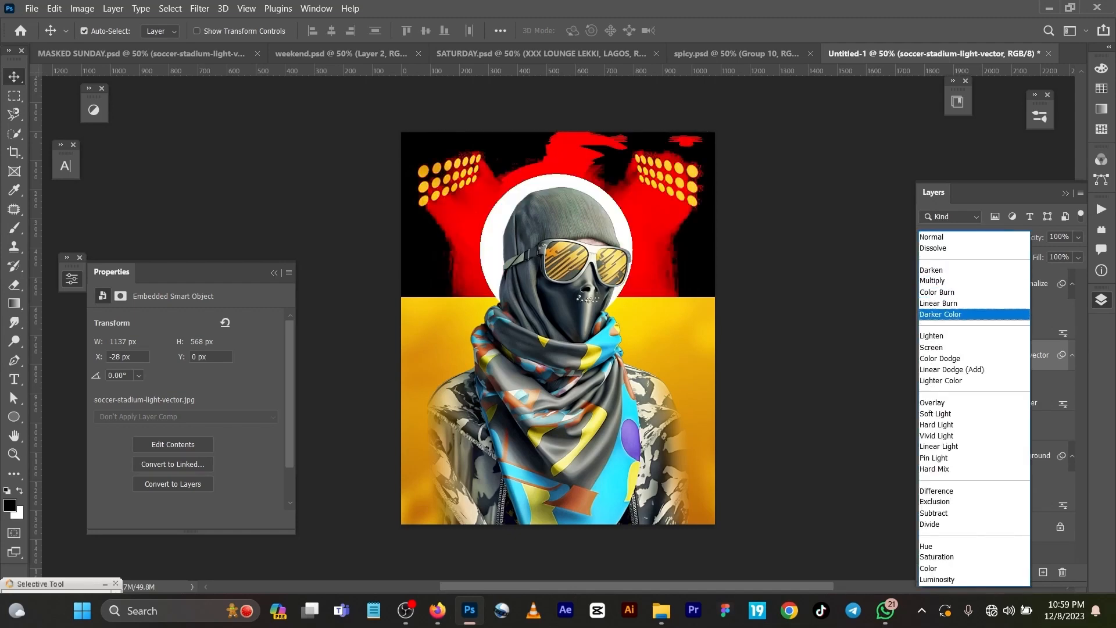
pyautogui.press('Down')
pyautogui.press('Down')
pyautogui.press('Down')
pyautogui.press('Down')
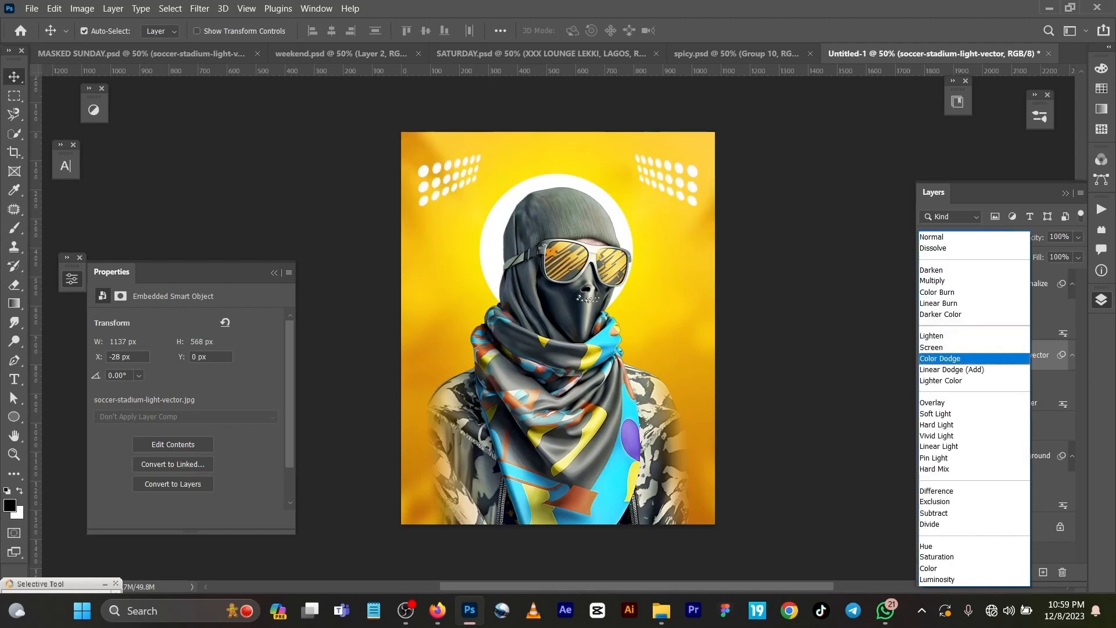
pyautogui.press('Down')
pyautogui.press('Down')
pyautogui.press('Down')
pyautogui.press('Down')
pyautogui.press('Down')
pyautogui.press('Down')
pyautogui.press('Down')
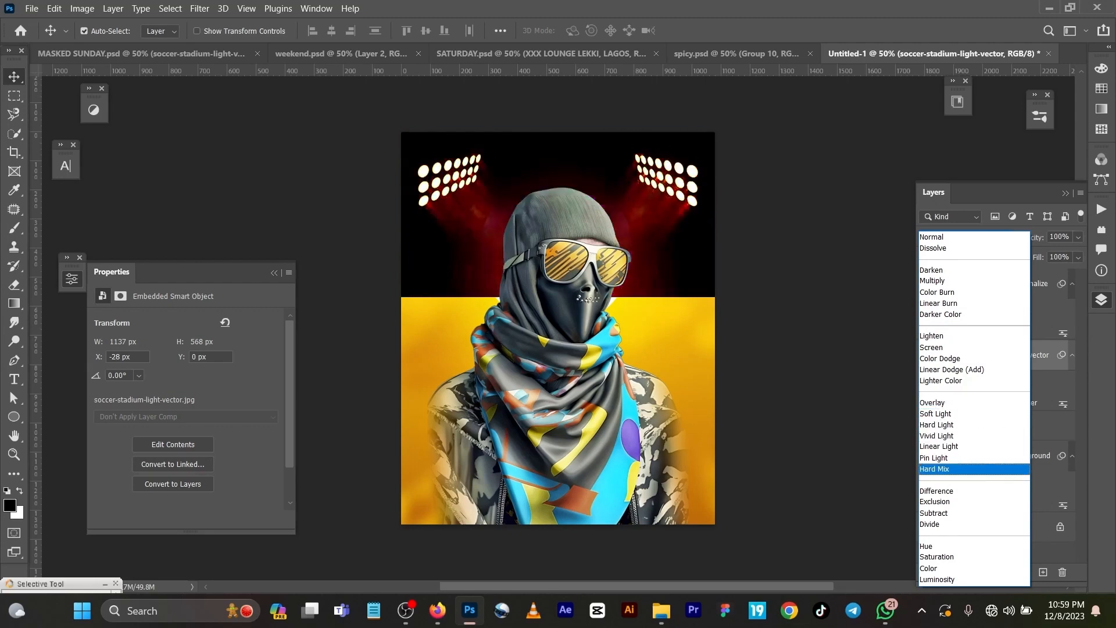
pyautogui.press('Up')
pyautogui.press('Up')
pyautogui.press('Up')
pyautogui.press('Up')
pyautogui.press('Up')
pyautogui.press('Up')
pyautogui.press('Up')
pyautogui.press('Up')
pyautogui.press('Up')
pyautogui.press('Up')
pyautogui.press('Up')
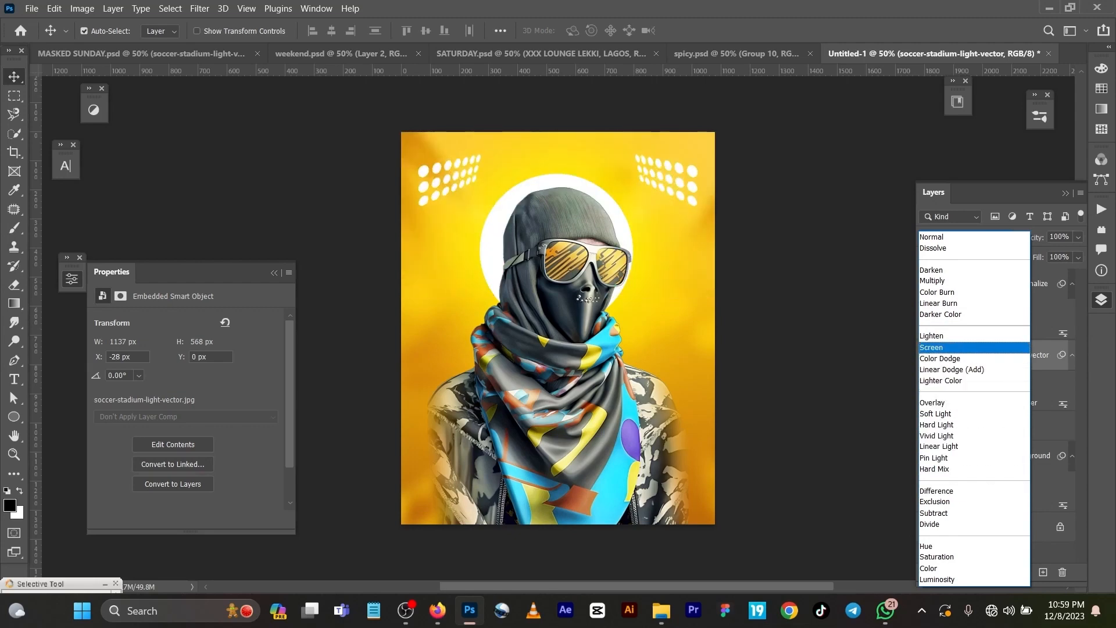
pyautogui.press('Return')
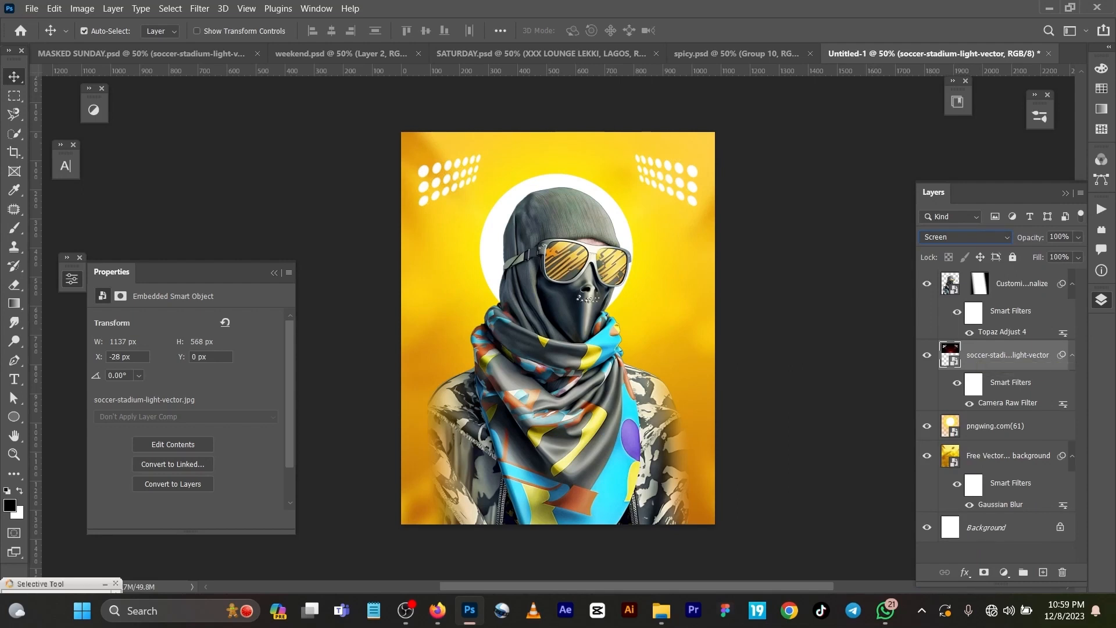
pyautogui.click(802, 253)
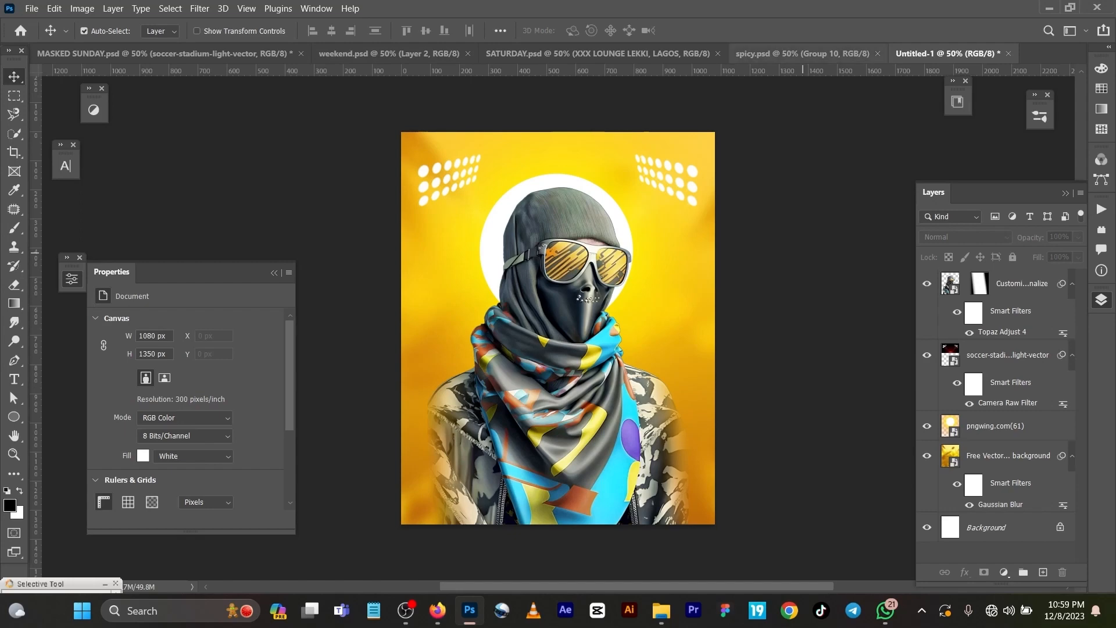
# Step: Copy the masked fiery 65091f52...7c72ad6 image layer from MASKED SUNDAY.psd into Untitled-1, directly above the pngwing.com(61) layer
pyautogui.click(802, 53)
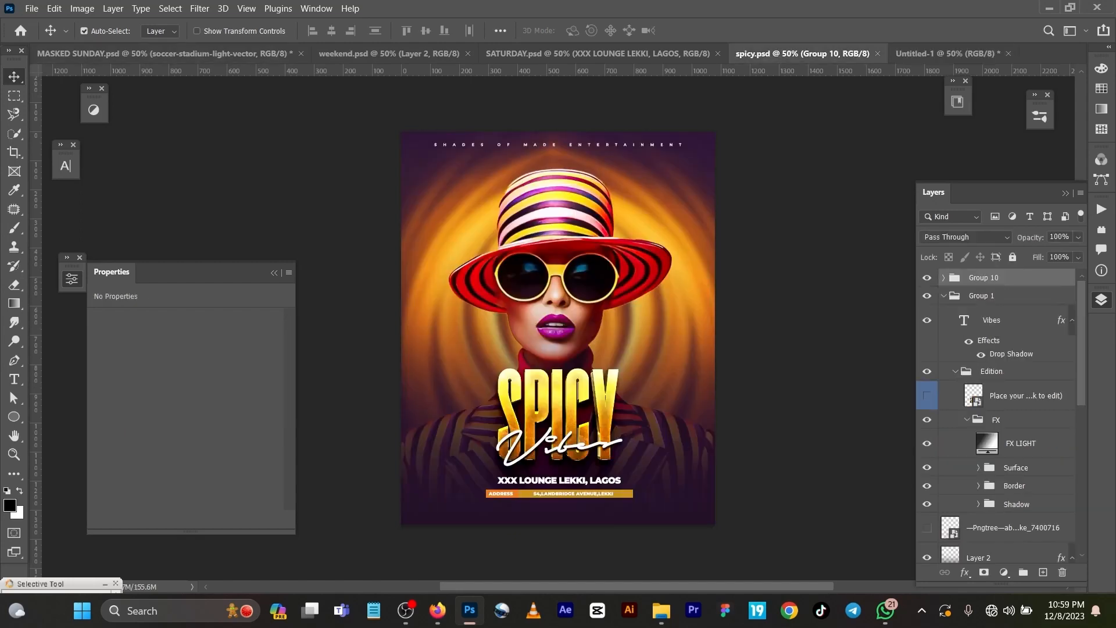
pyautogui.click(168, 53)
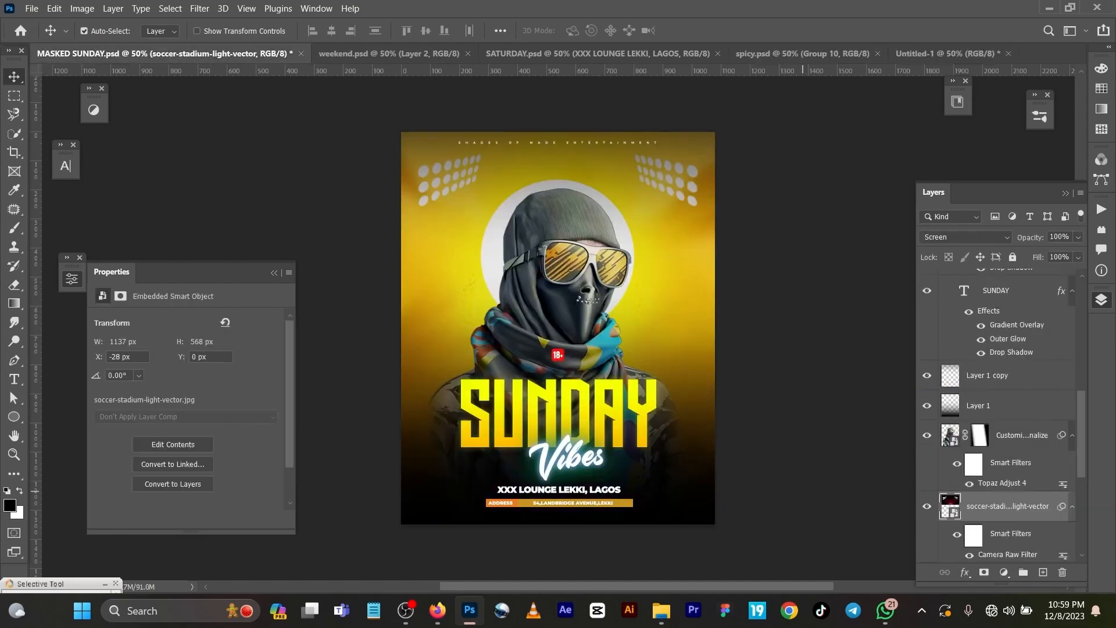
pyautogui.scroll(-3, 997, 415)
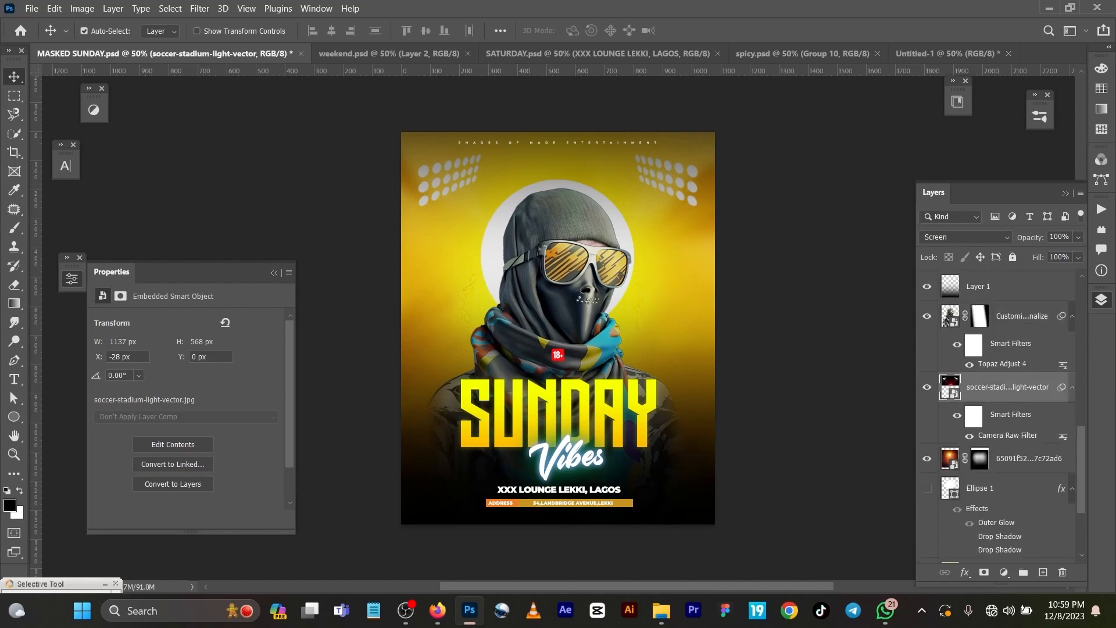
pyautogui.click(1027, 458)
pyautogui.press('ctrl')
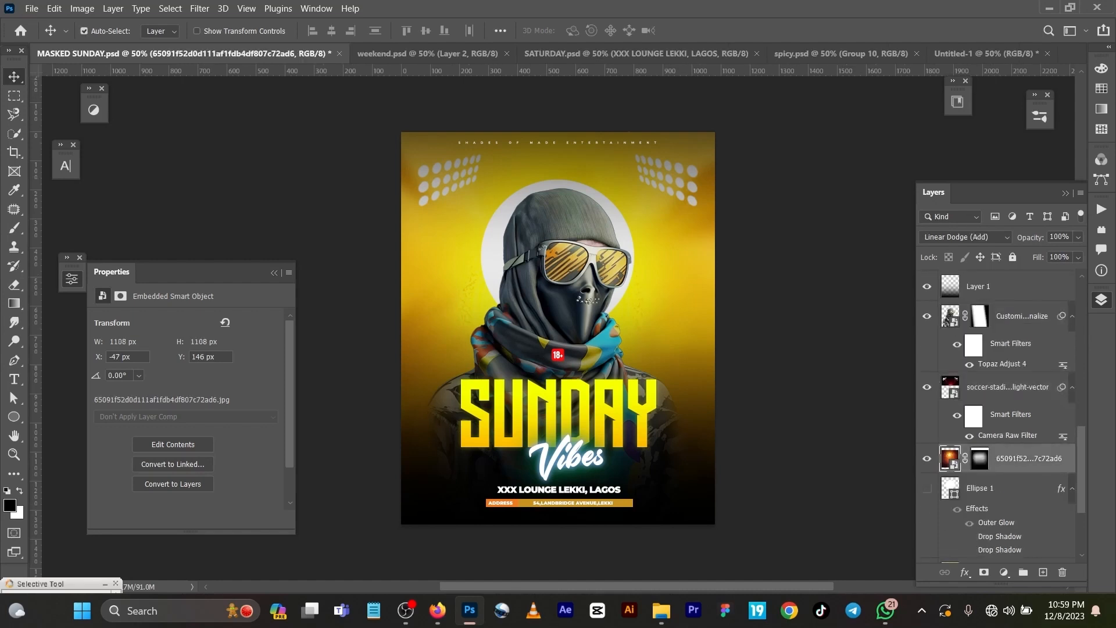
pyautogui.click(982, 53)
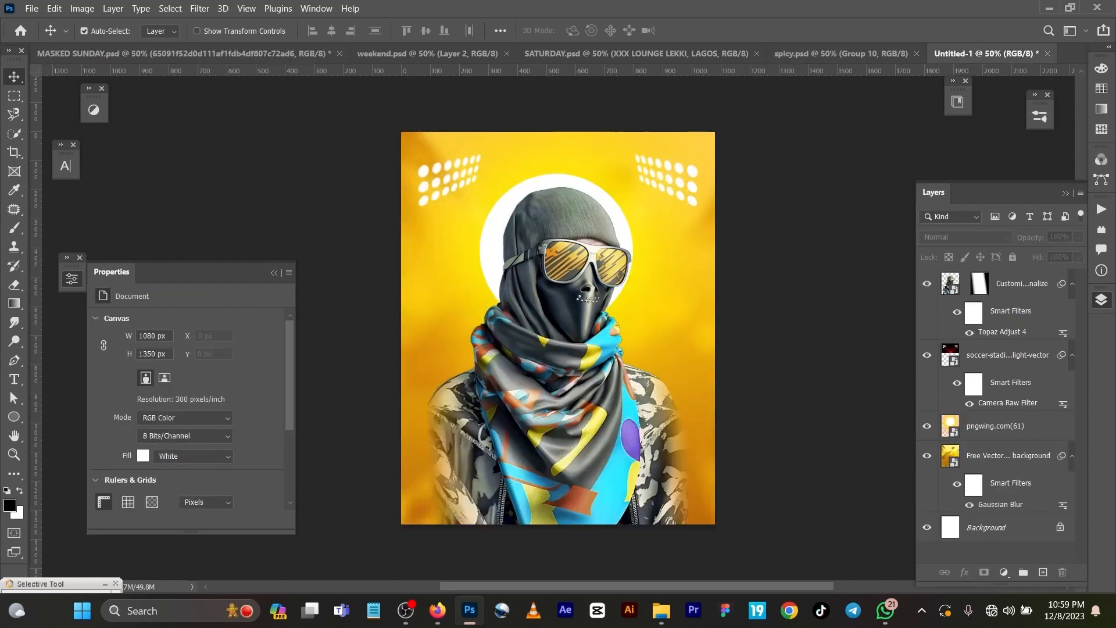
pyautogui.click(995, 426)
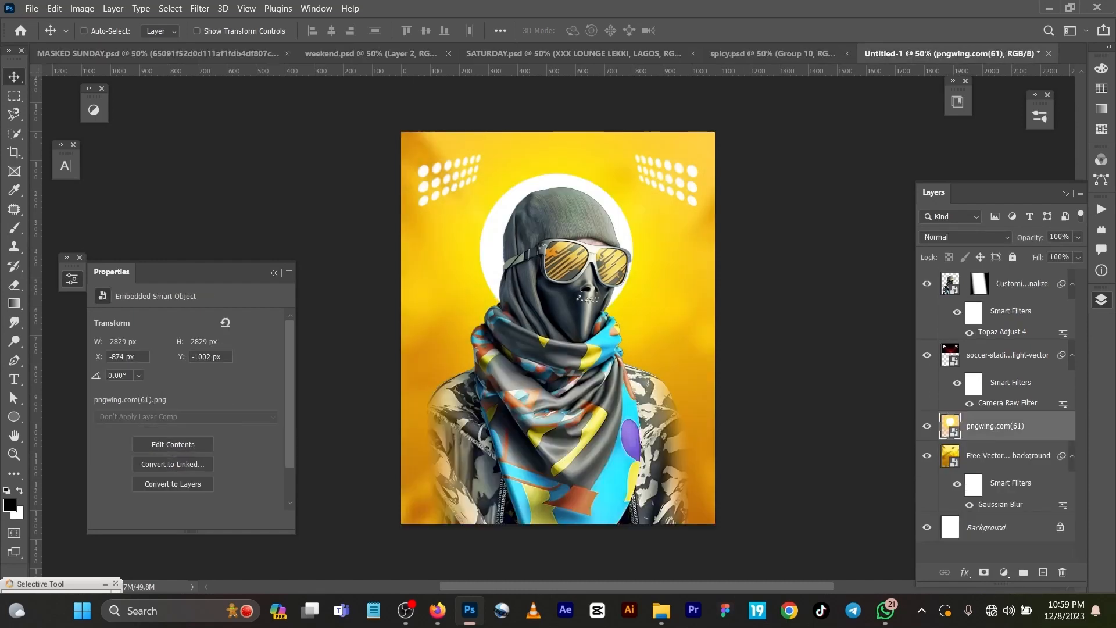
pyautogui.hotkey('ctrl', 'v')
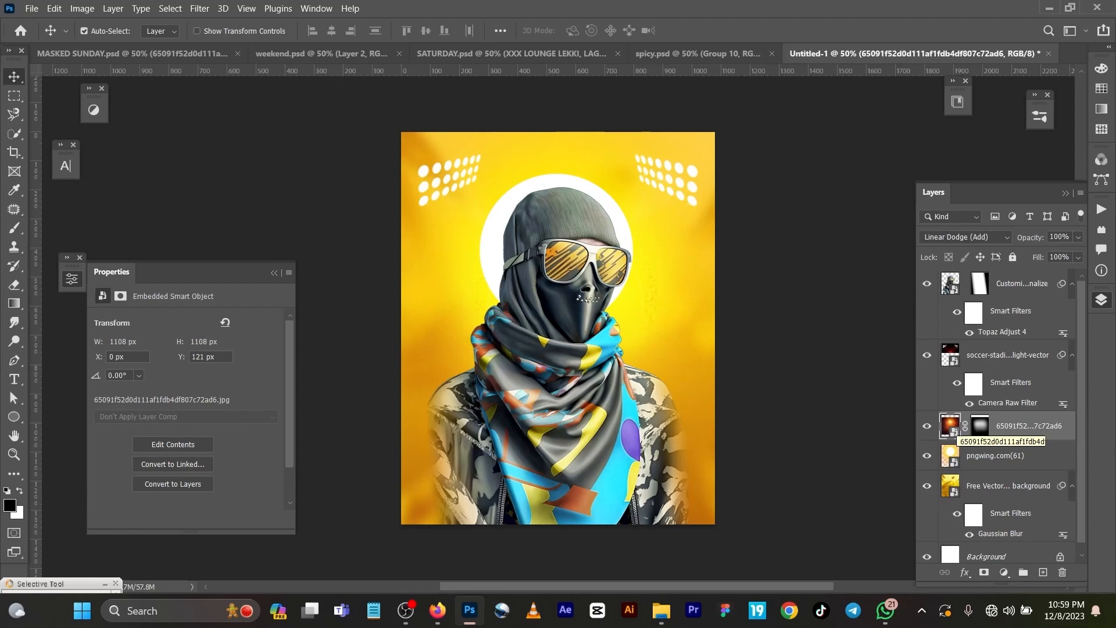
# Step: Toggle the pasted fiery image layer's visibility to check its effect, ending with it hidden, and compare with MASKED SUNDAY.psd
pyautogui.click(927, 426)
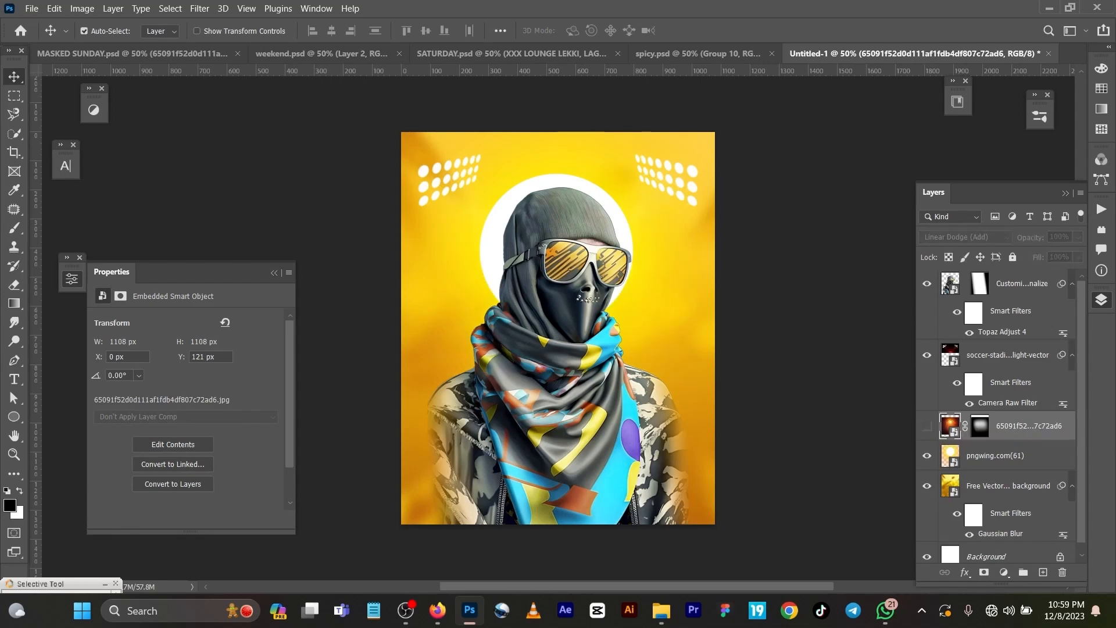
pyautogui.click(927, 426)
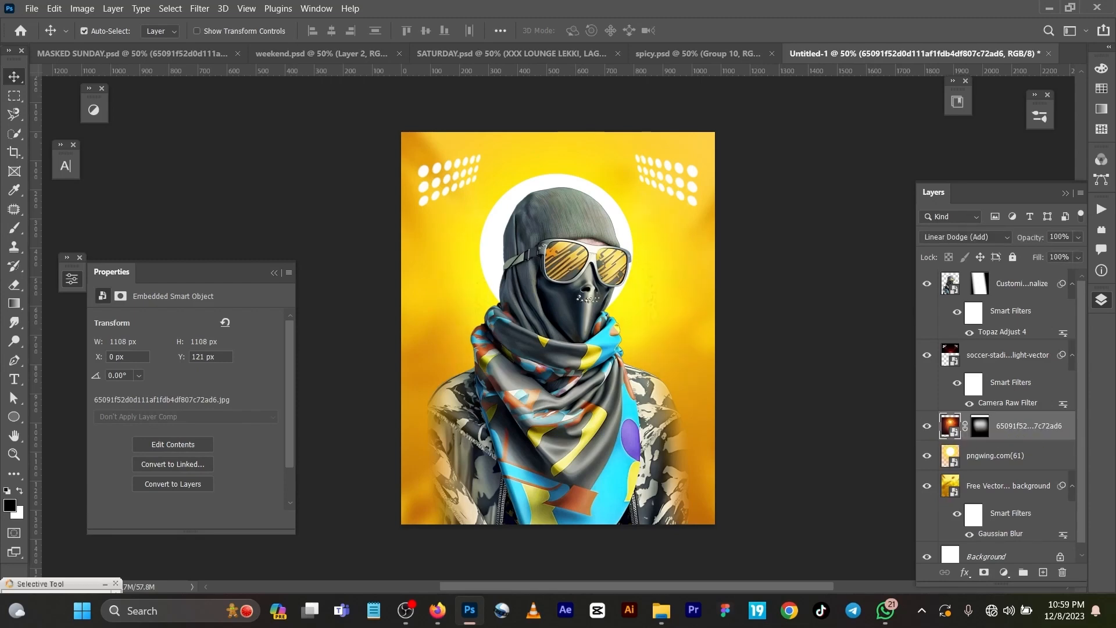
pyautogui.click(926, 426)
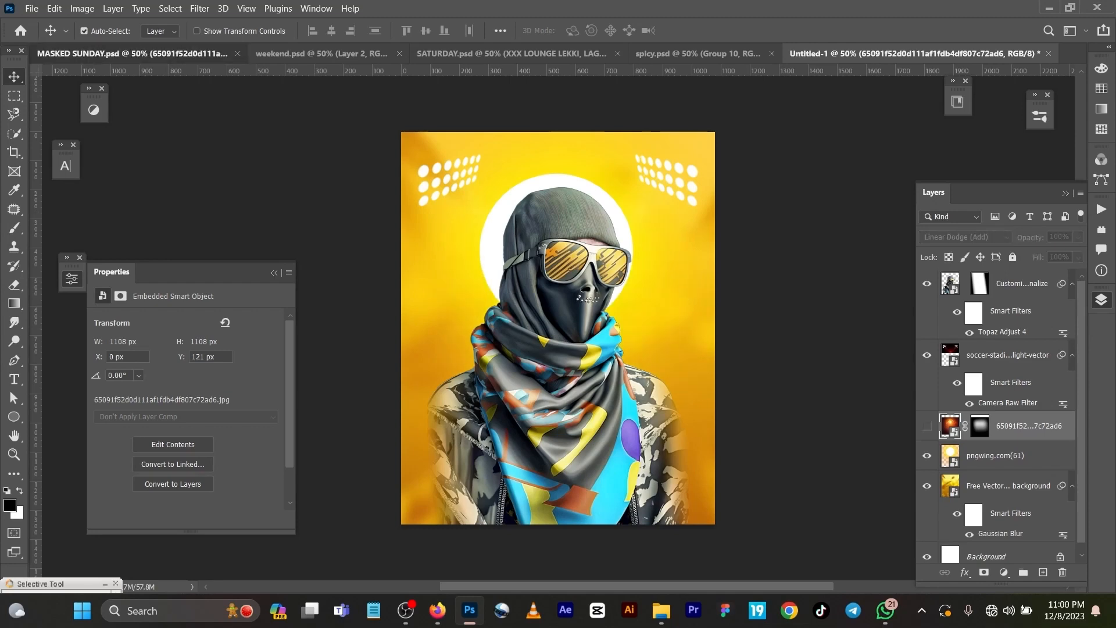
pyautogui.click(172, 52)
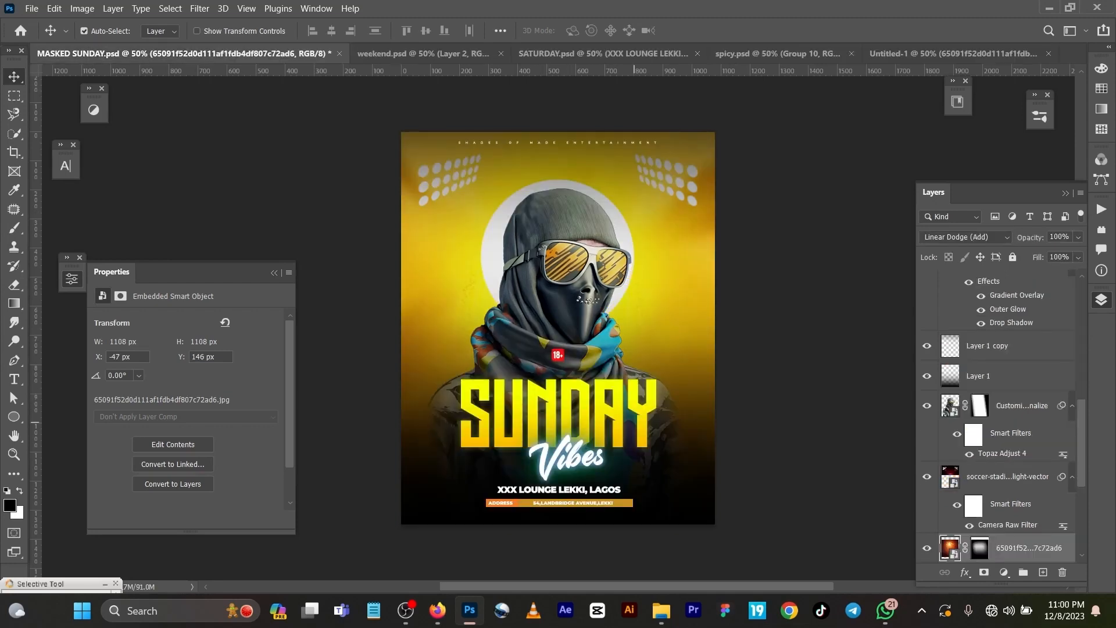
# Step: Check the effect of the dark gradient Layer 1 in MASKED SUNDAY.psd by hiding it and showing it again
pyautogui.click(633, 422)
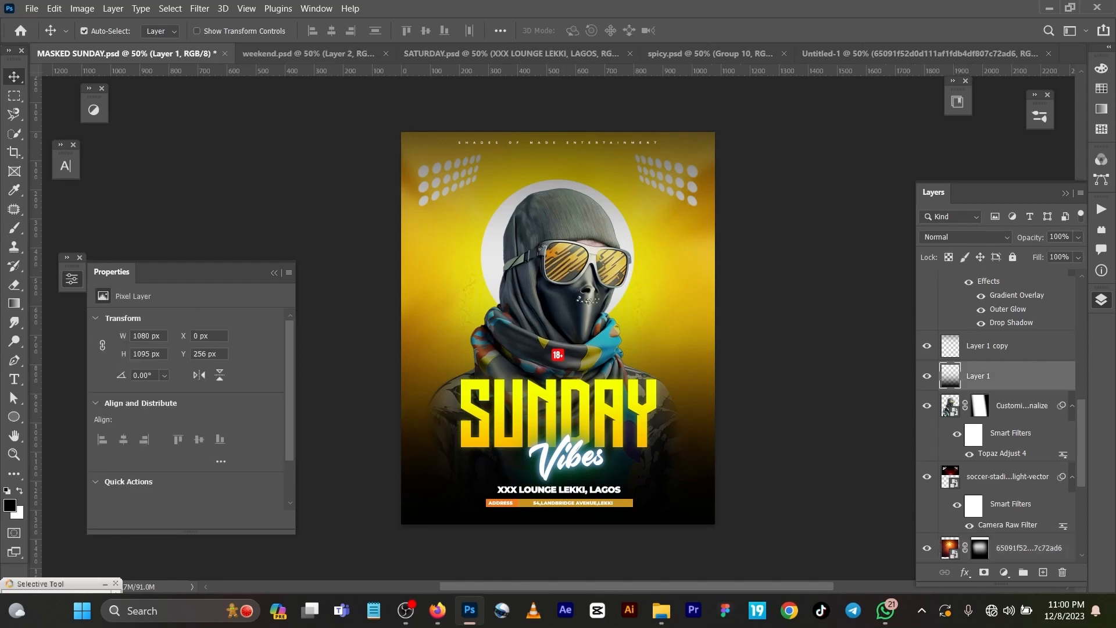
pyautogui.click(926, 375)
pyautogui.click(926, 375)
# Step: Add a new empty layer directly above the masked figure layer in Untitled-1
pyautogui.click(846, 53)
pyautogui.scroll(2, 556, 327)
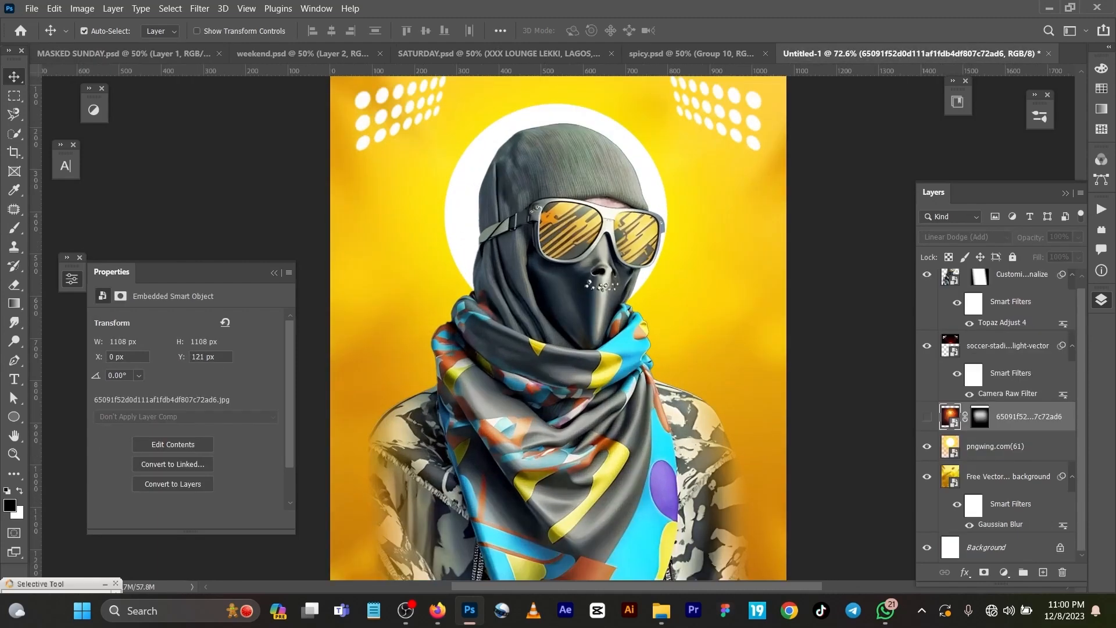
pyautogui.scroll(-1, 596, 322)
pyautogui.scroll(-1, 596, 317)
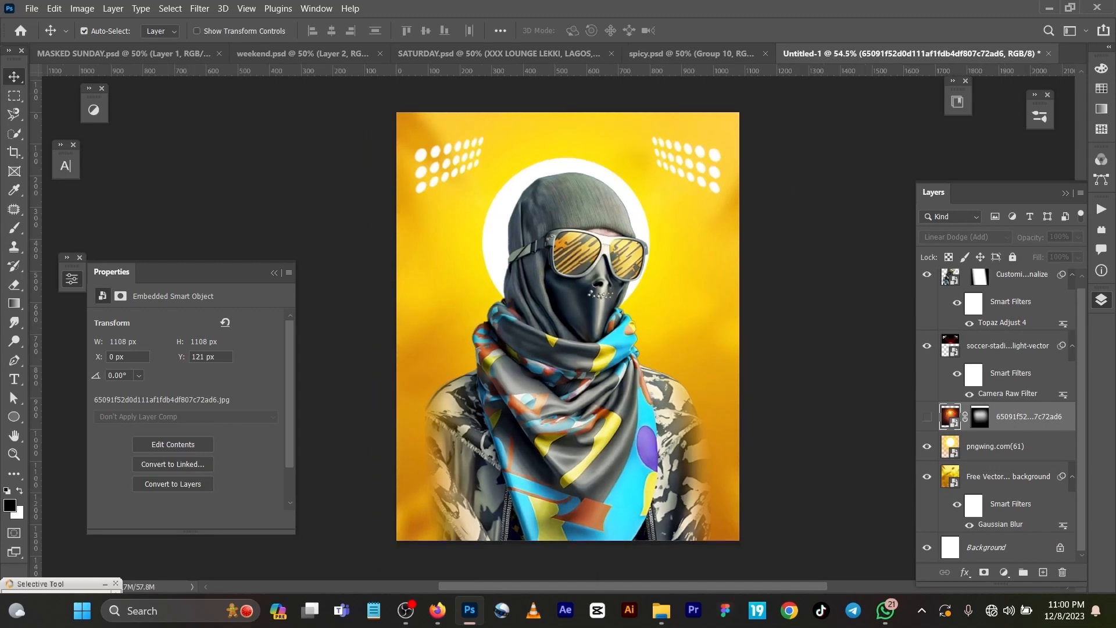
pyautogui.click(947, 284)
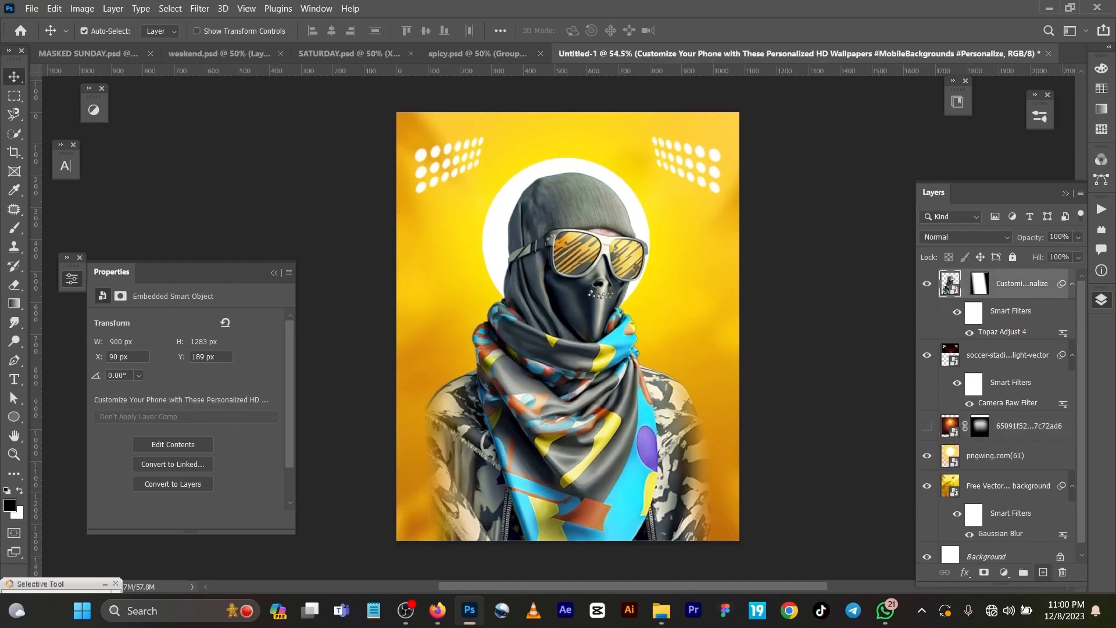
pyautogui.hotkey('ctrl', 'shift', 'alt', 'n')
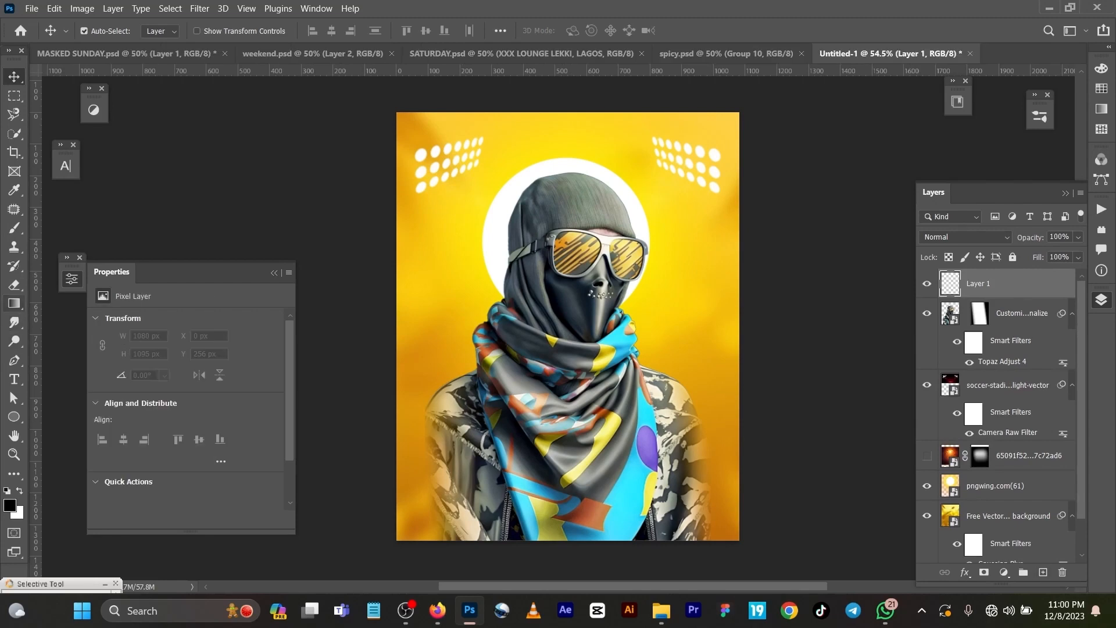
# Step: Draw two overlapping linear black-to-transparent gradients on the new layer, from just below the canvas's bottom edge up to the sunglasses
pyautogui.click(14, 302)
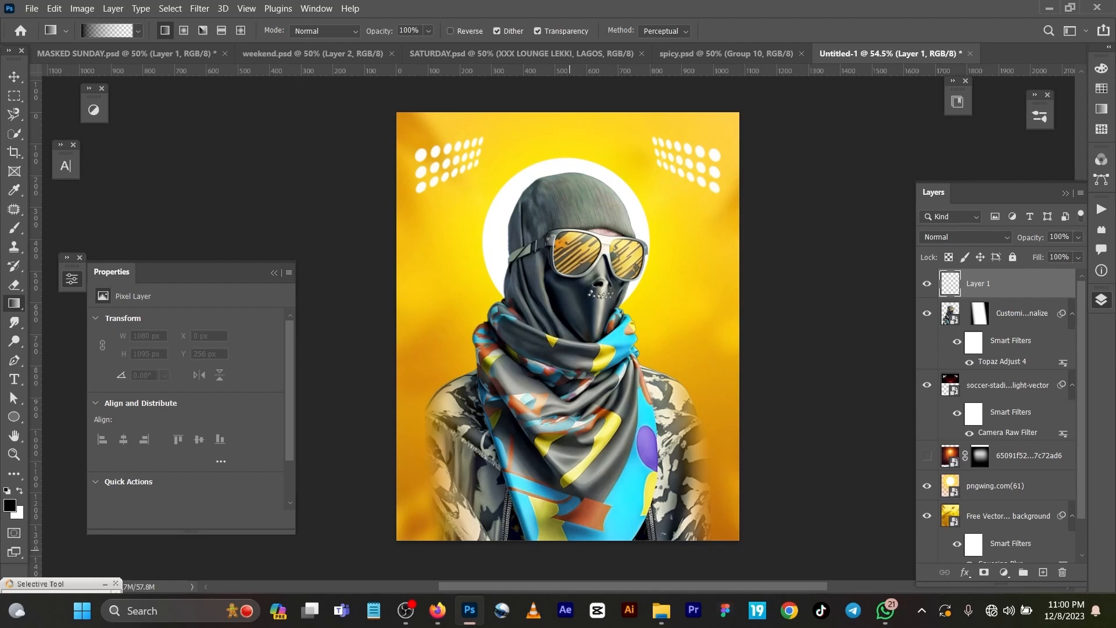
pyautogui.moveTo(572, 558); pyautogui.dragTo(574, 277)
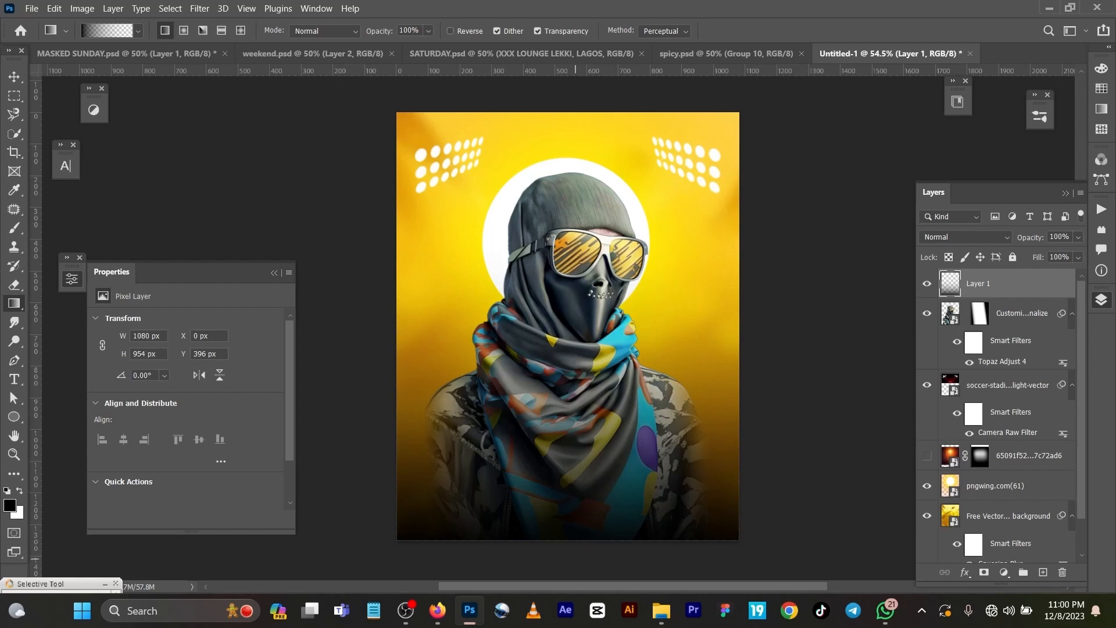
pyautogui.moveTo(576, 559); pyautogui.dragTo(575, 277)
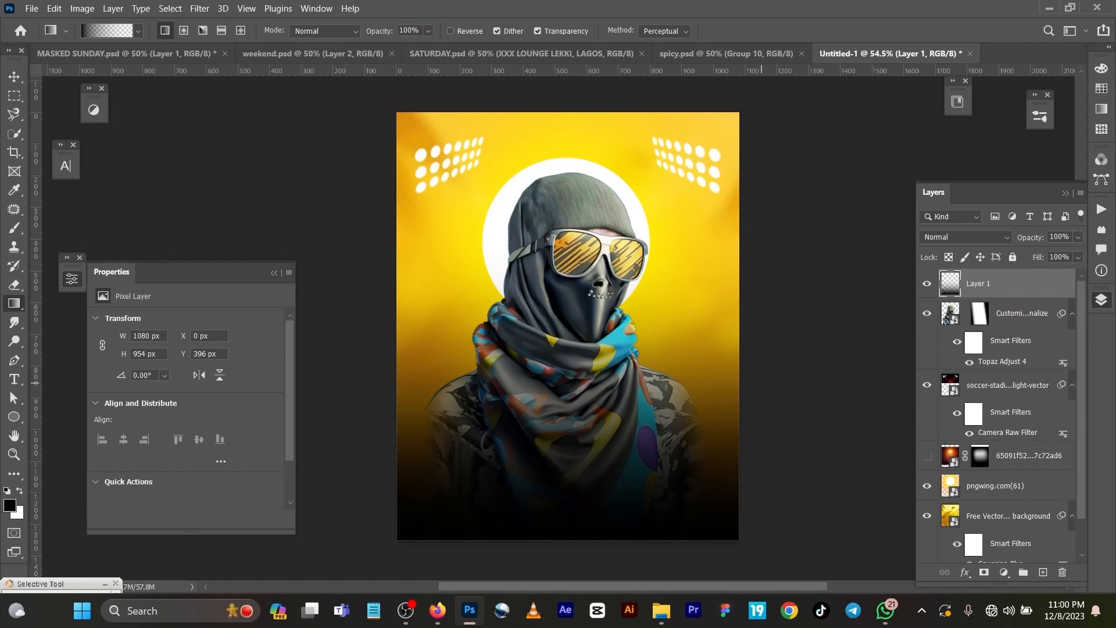
pyautogui.press('v')
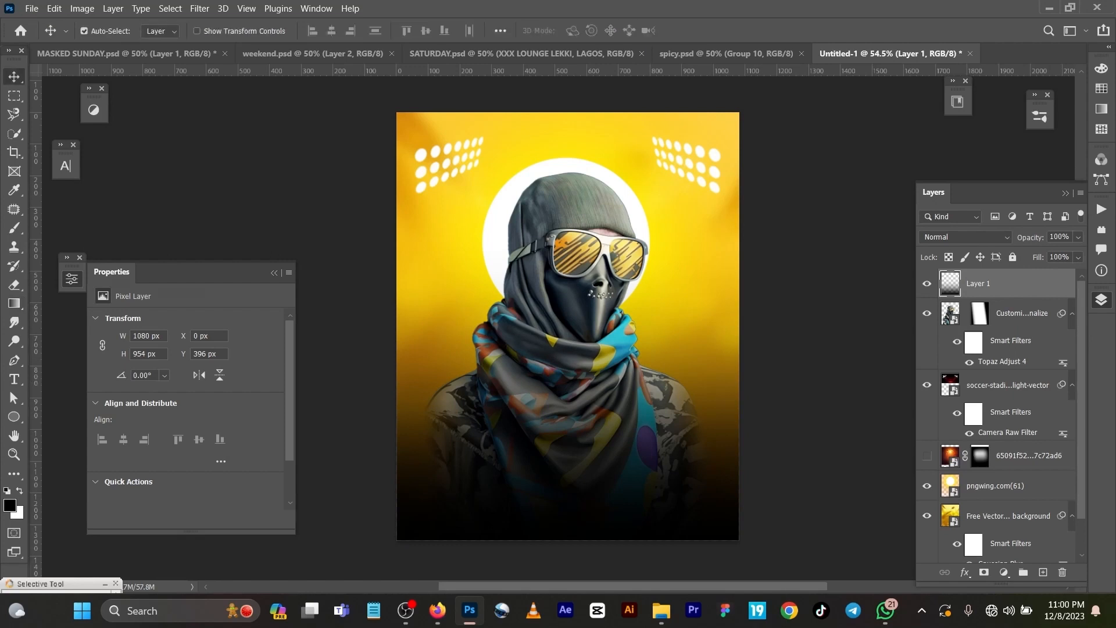
# Step: Inspect the font and character settings of the SUNDAY title in MASKED SUNDAY.psd, leaving the text as it is
pyautogui.hotkey('ctrl', 'Tab')
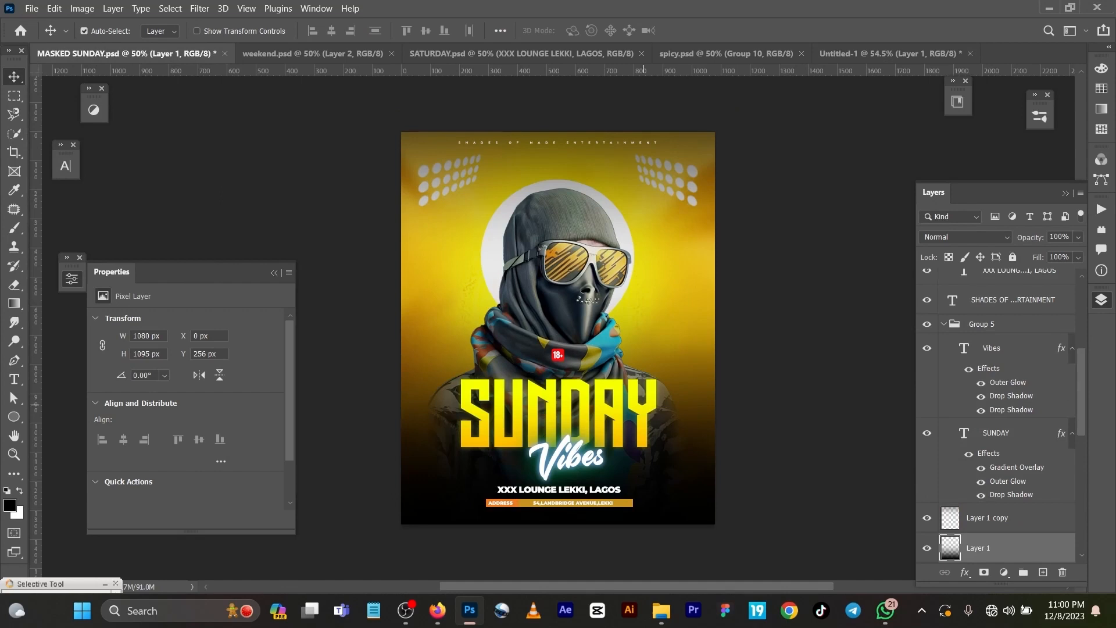
pyautogui.click(585, 396)
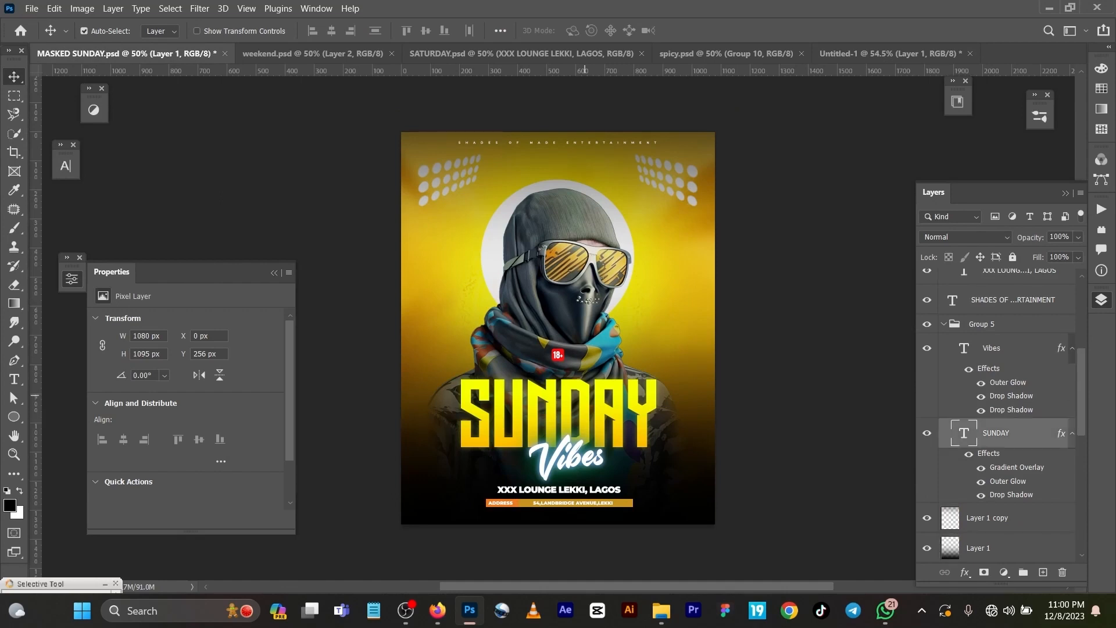
pyautogui.doubleClick(583, 395)
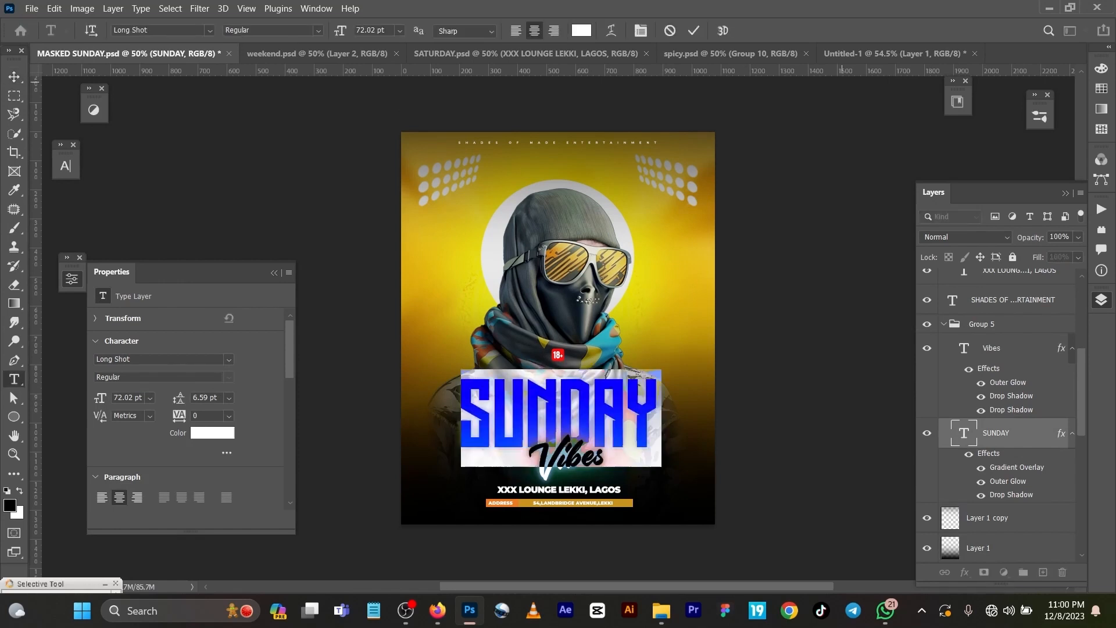
pyautogui.click(693, 30)
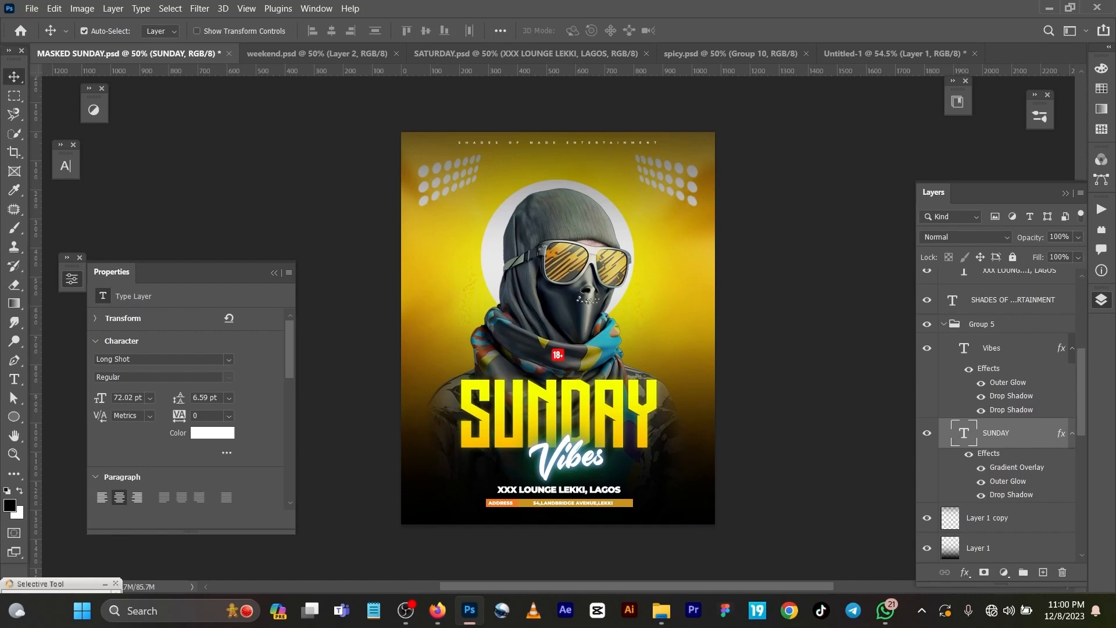
# Step: Examine the Gradient Overlay of the SUNDAY title, including the colours of both gradient stops
pyautogui.doubleClick(1017, 467)
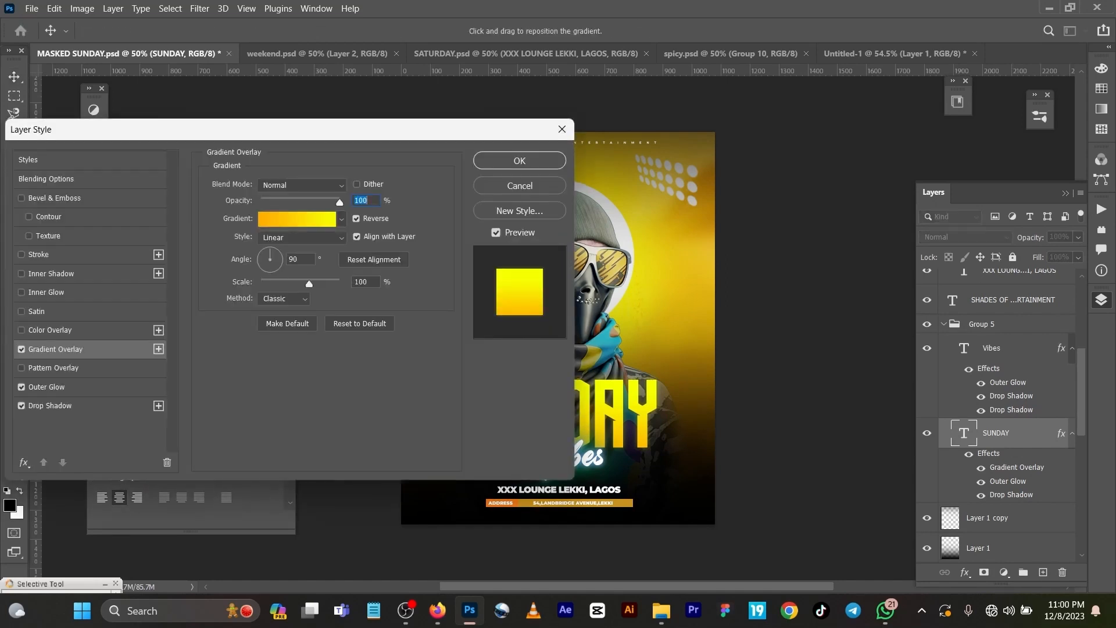
pyautogui.click(297, 218)
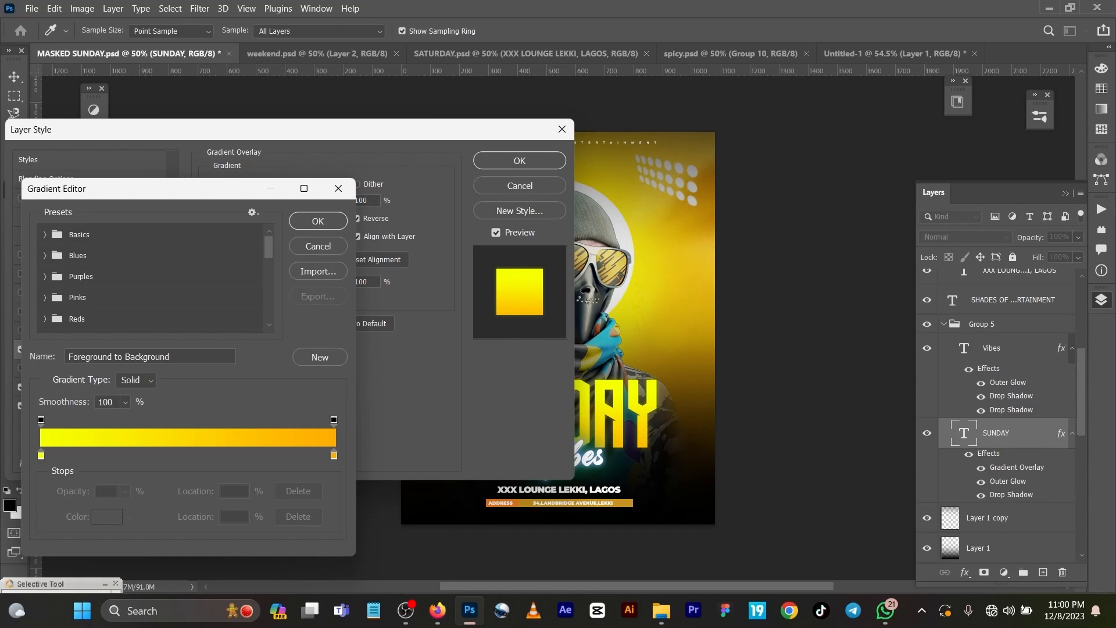
pyautogui.scroll(-2, 151, 276)
pyautogui.click(40, 456)
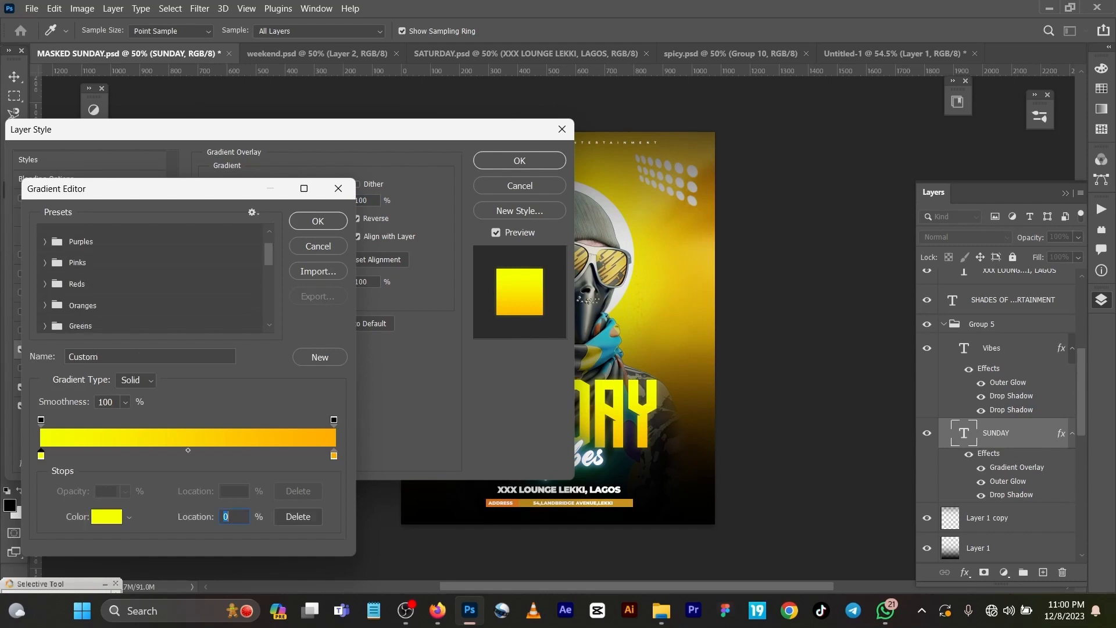
pyautogui.click(107, 516)
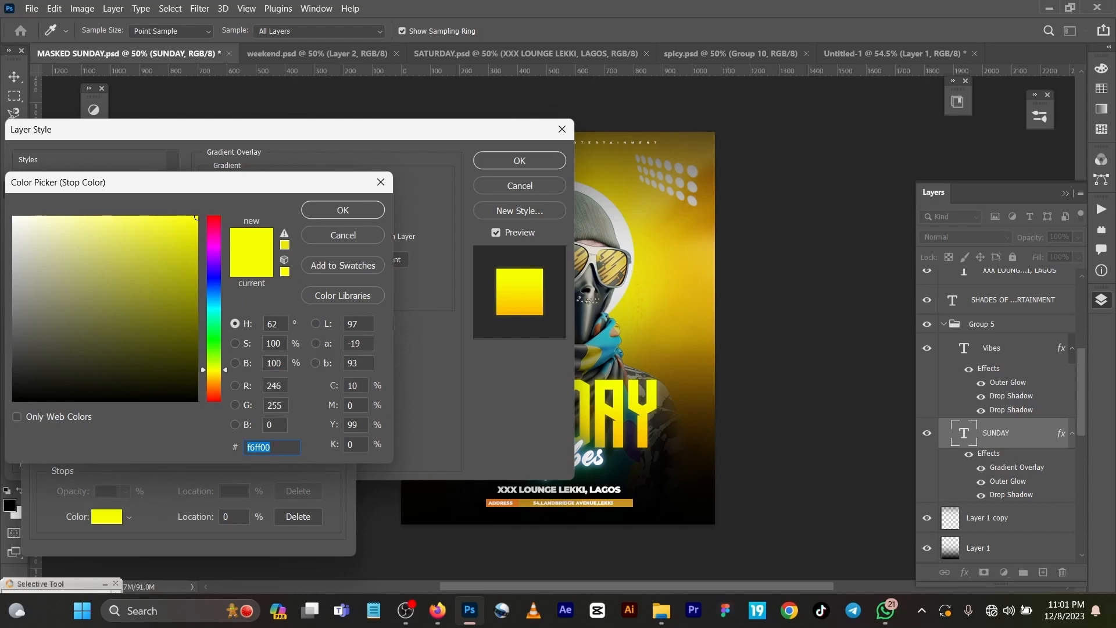
pyautogui.press('Return')
pyautogui.click(334, 455)
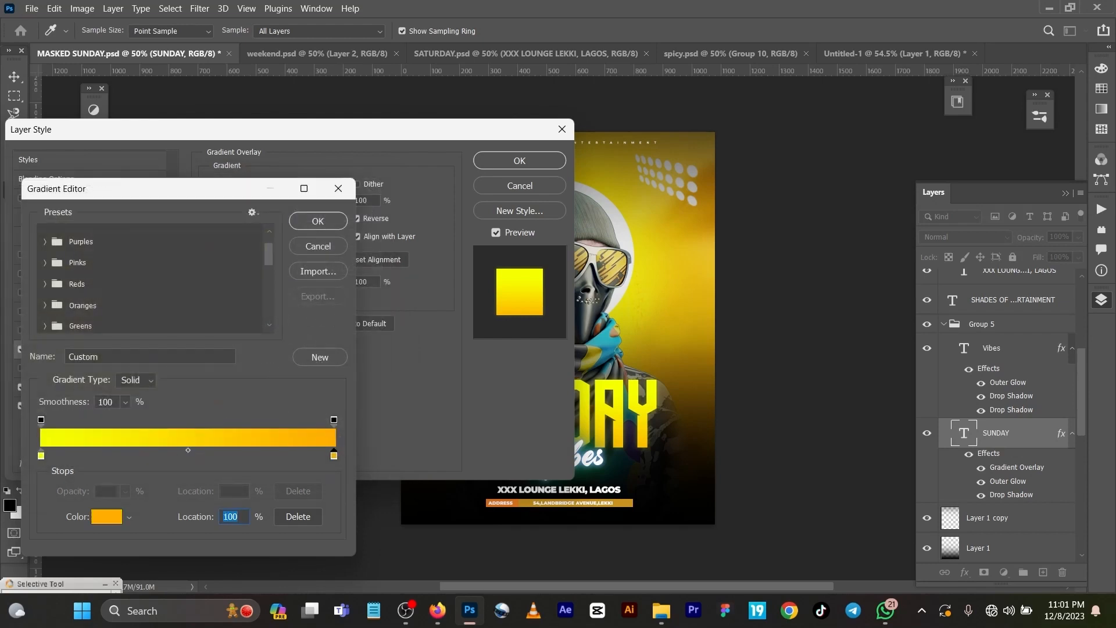
pyautogui.click(107, 516)
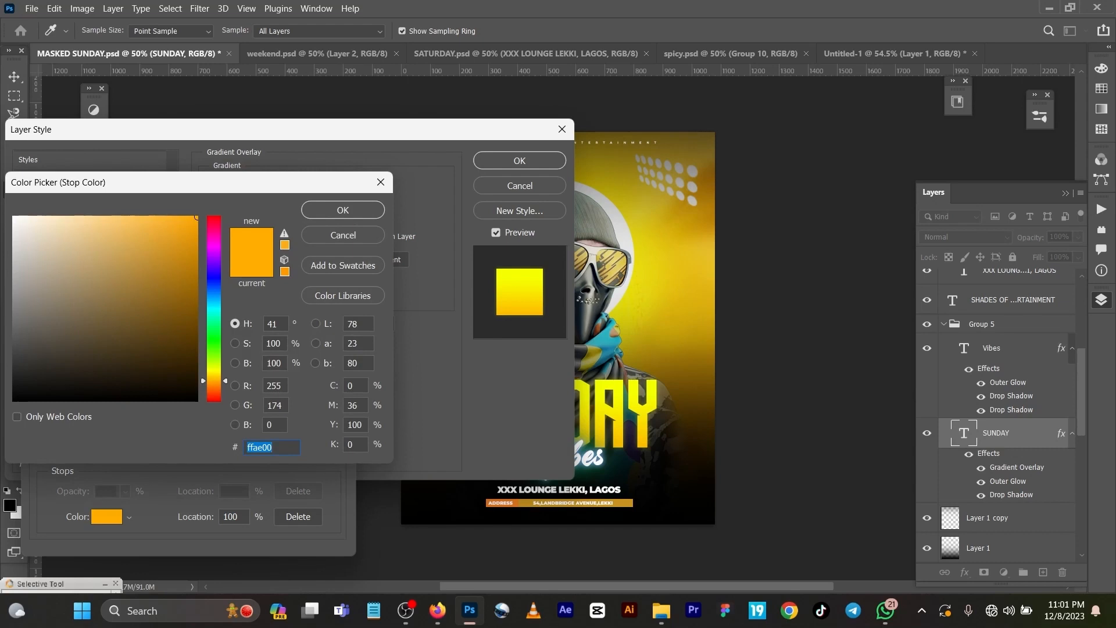
pyautogui.press('Return')
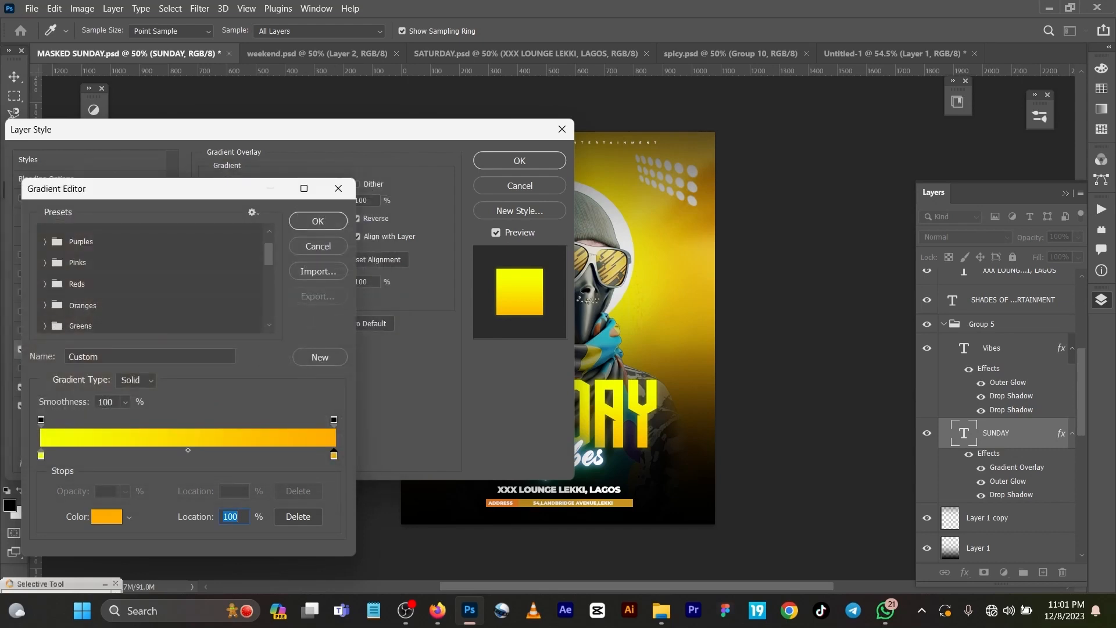
pyautogui.click(318, 221)
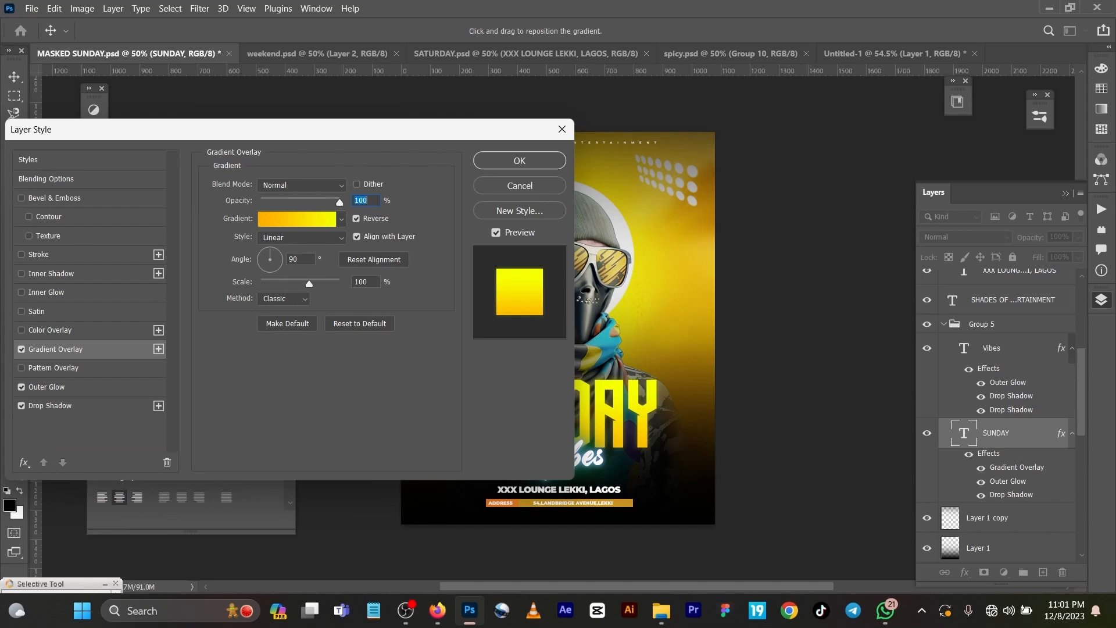
# Step: Review the SUNDAY title's Outer Glow colour and Drop Shadow settings, switching the shadow off and on again to compare
pyautogui.click(46, 387)
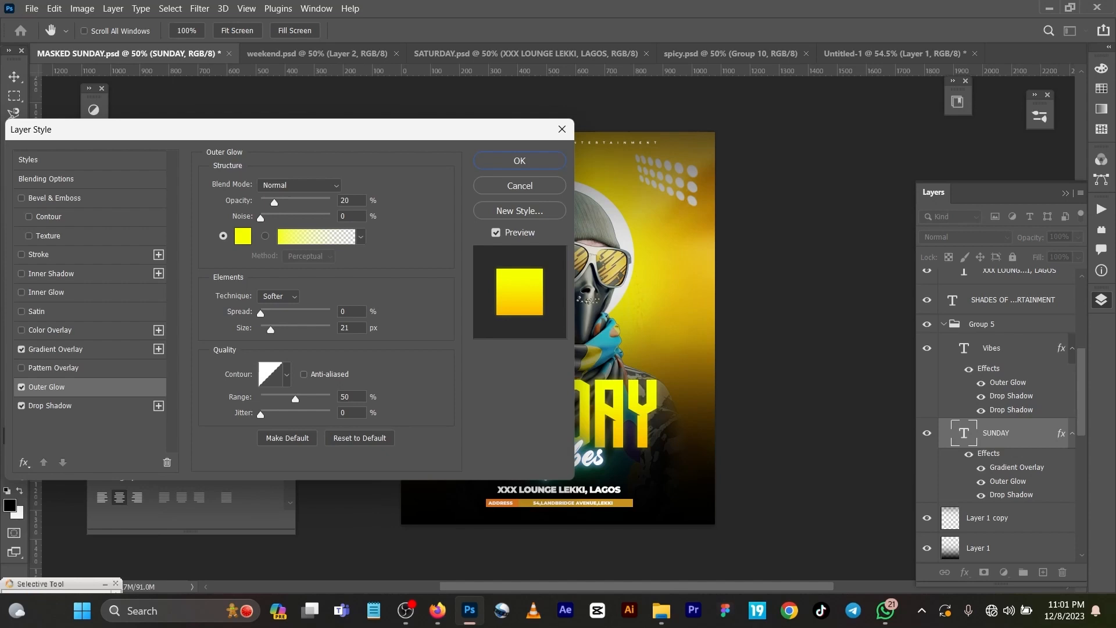
pyautogui.click(242, 236)
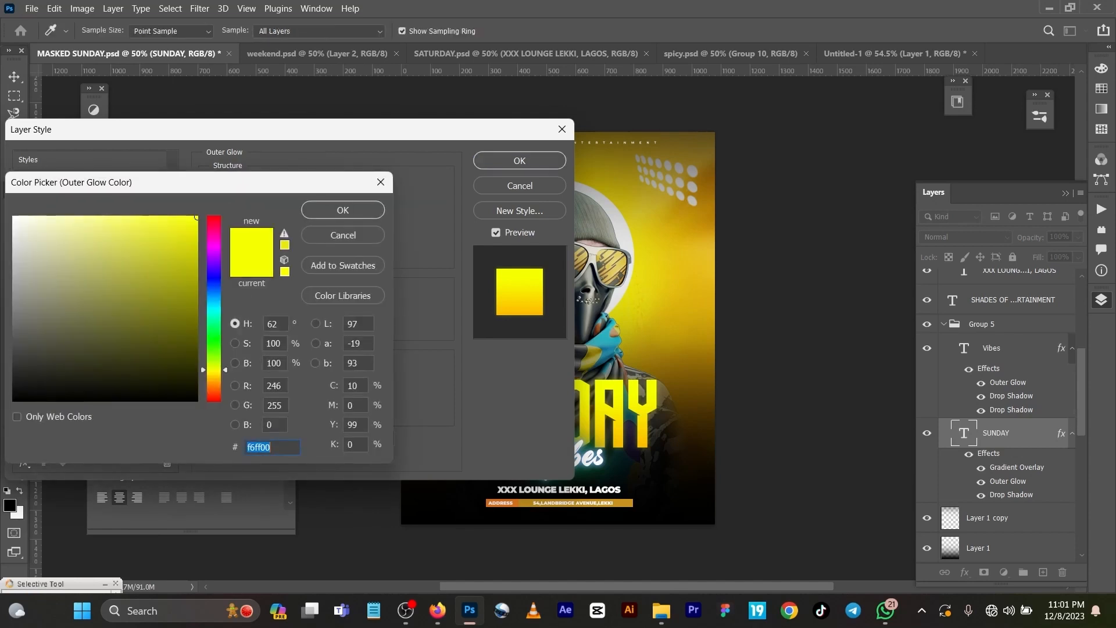
pyautogui.press('Return')
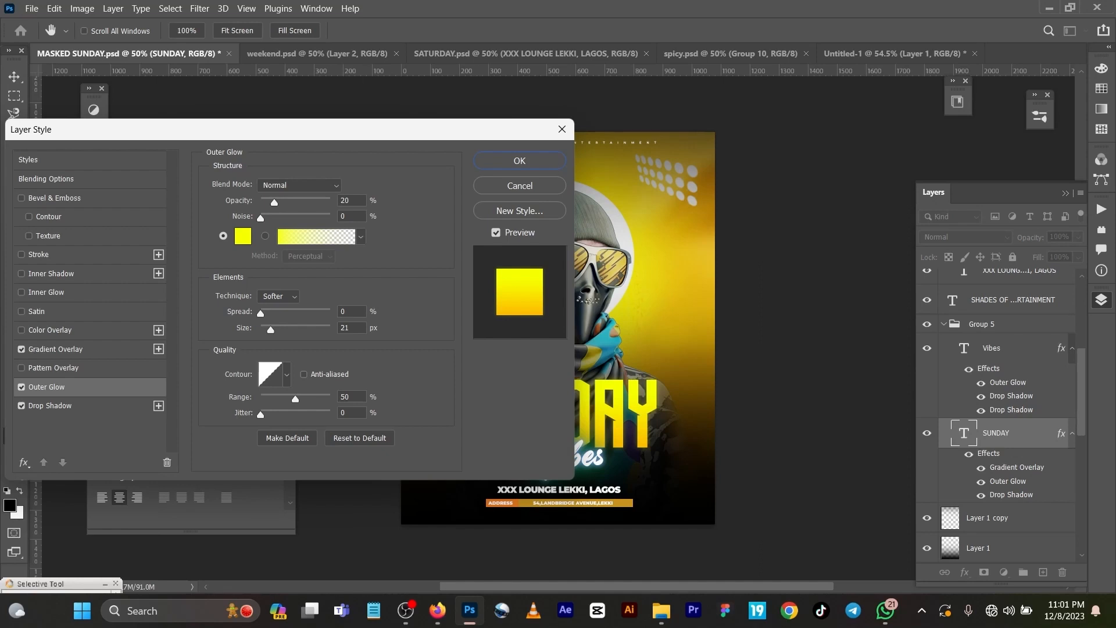
pyautogui.click(51, 406)
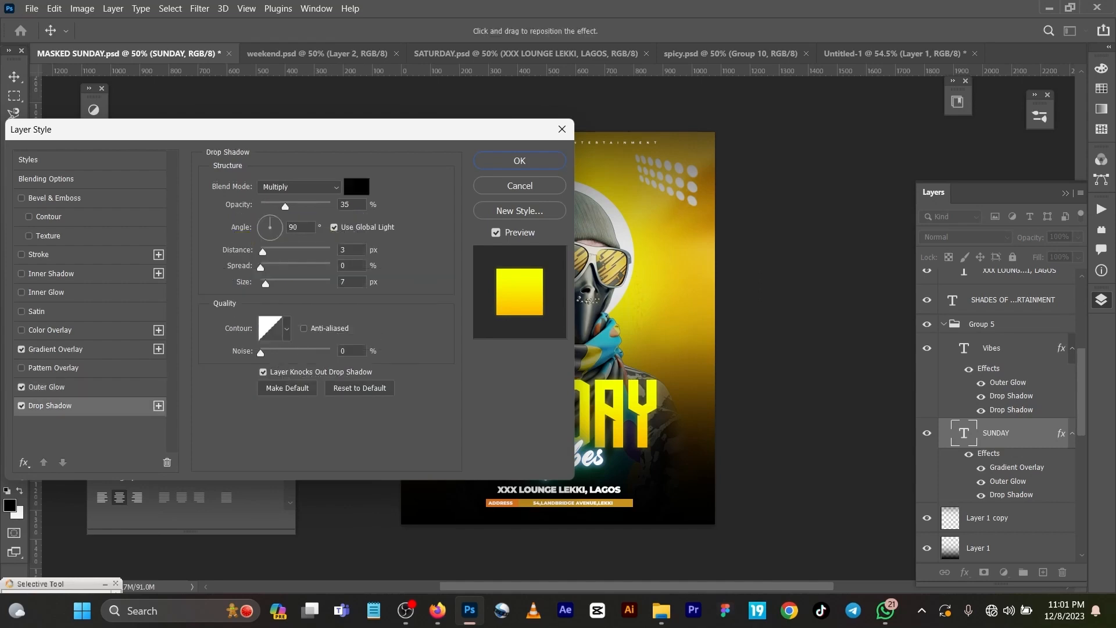
pyautogui.click(21, 405)
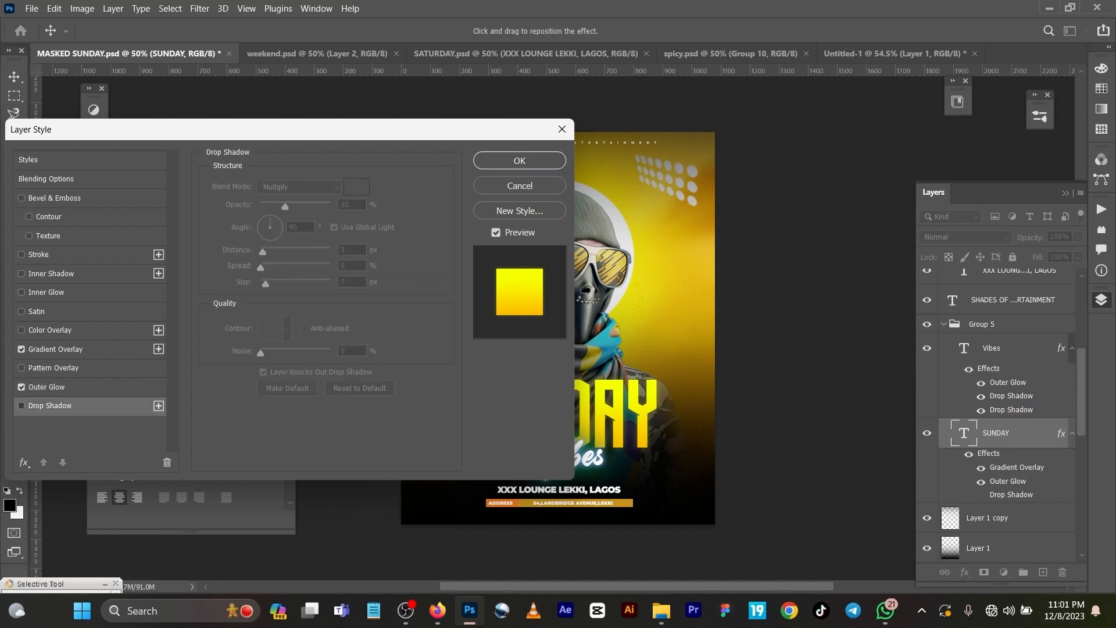
pyautogui.click(21, 406)
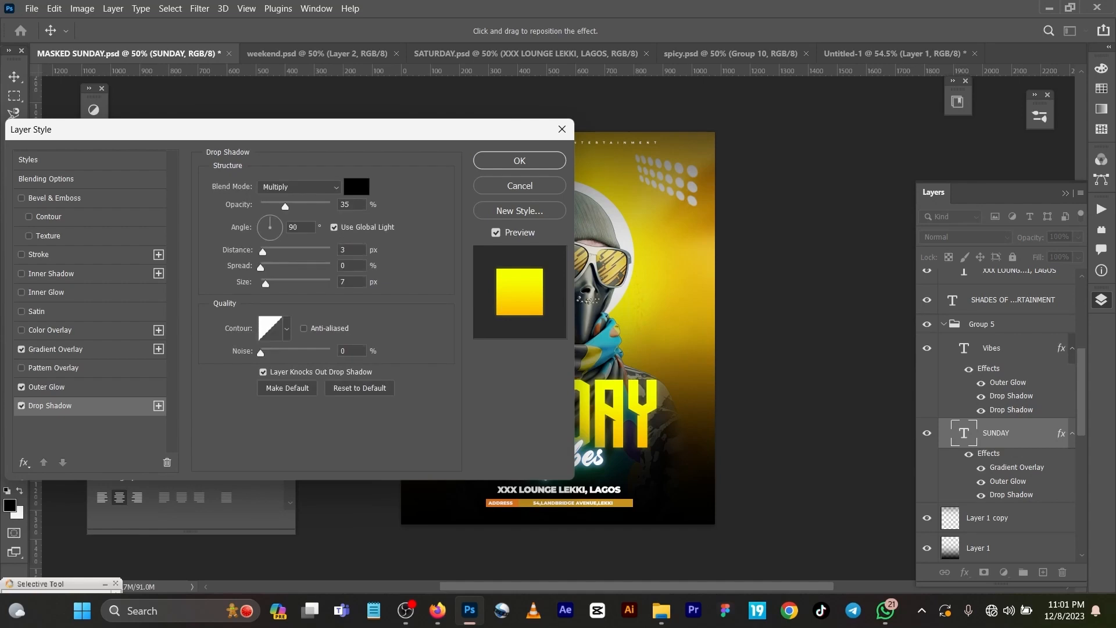
pyautogui.click(519, 161)
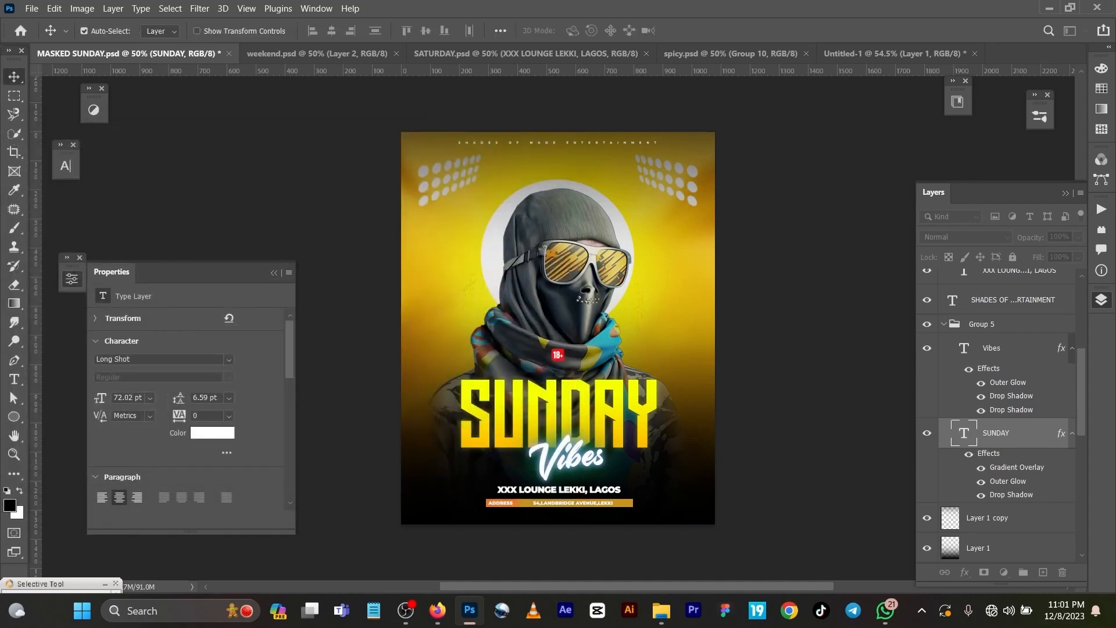
# Step: Inspect the font and character settings of the Vibes text in MASKED SUNDAY.psd, leaving the text as it is
pyautogui.click(592, 460)
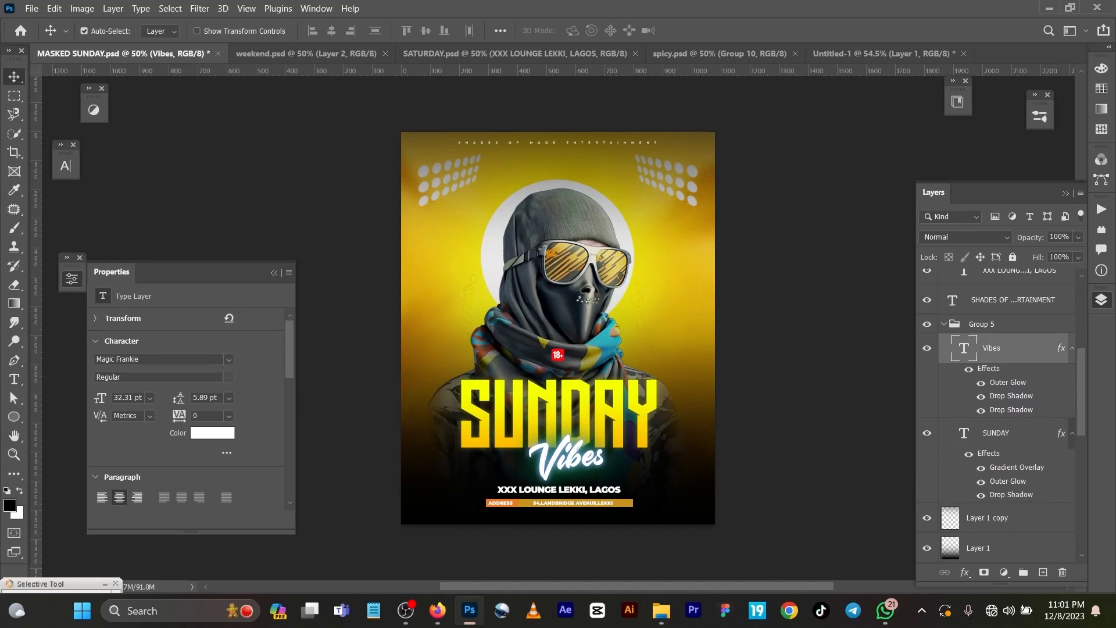
pyautogui.doubleClick(963, 348)
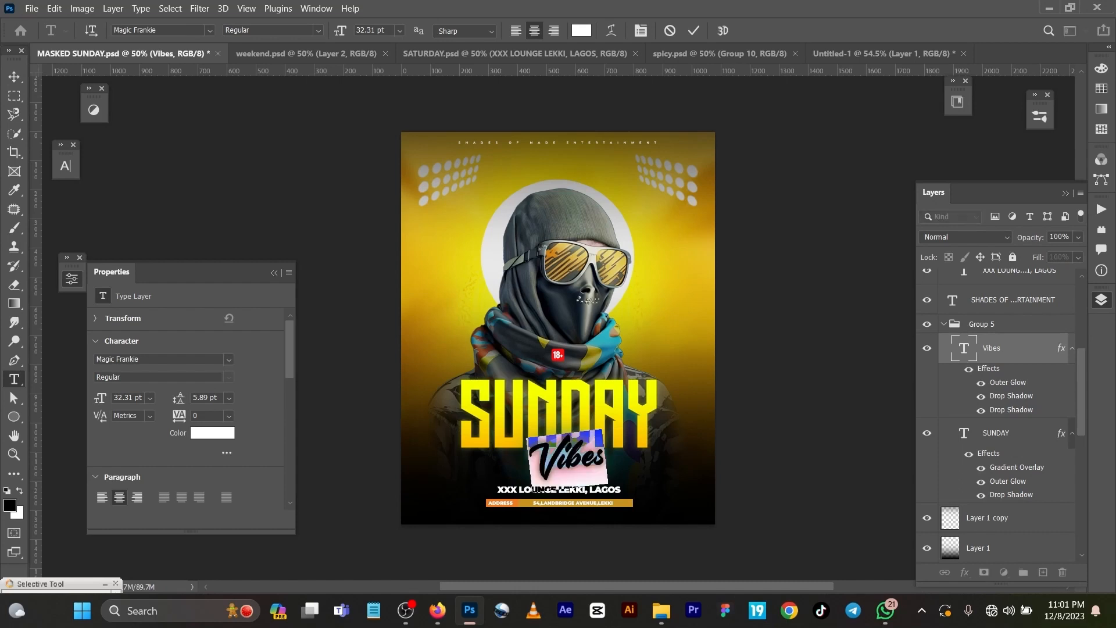
pyautogui.hotkey('ctrl', 'Return')
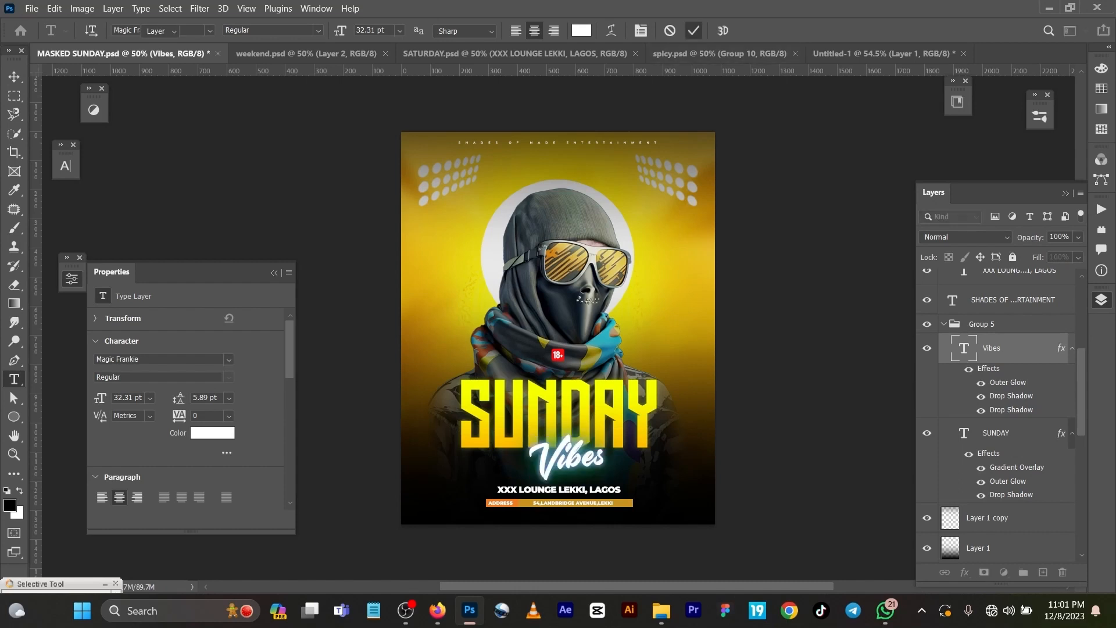
pyautogui.press('v')
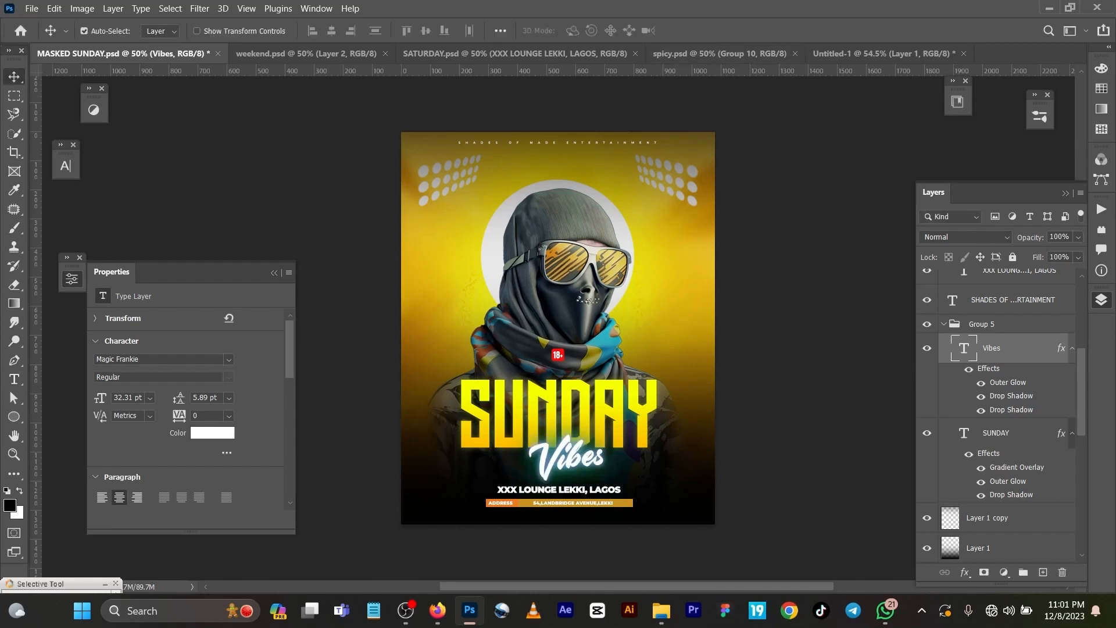
# Step: Inspect the Outer Glow settings of the Vibes text layer, including its glow colour, leaving the colour as it is
pyautogui.doubleClick(1007, 382)
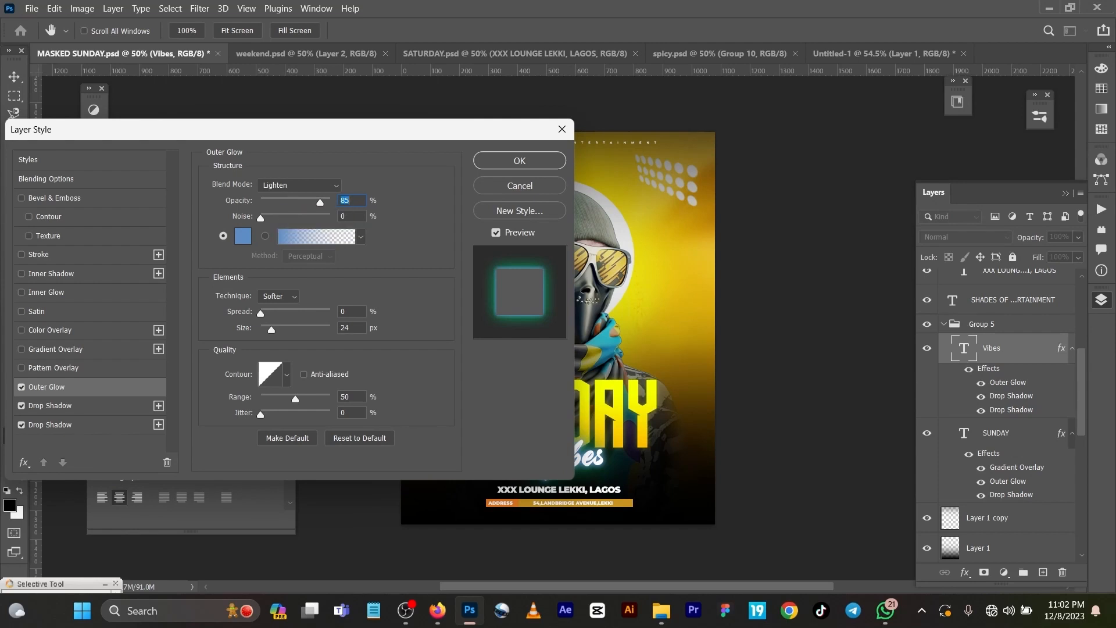
pyautogui.click(242, 236)
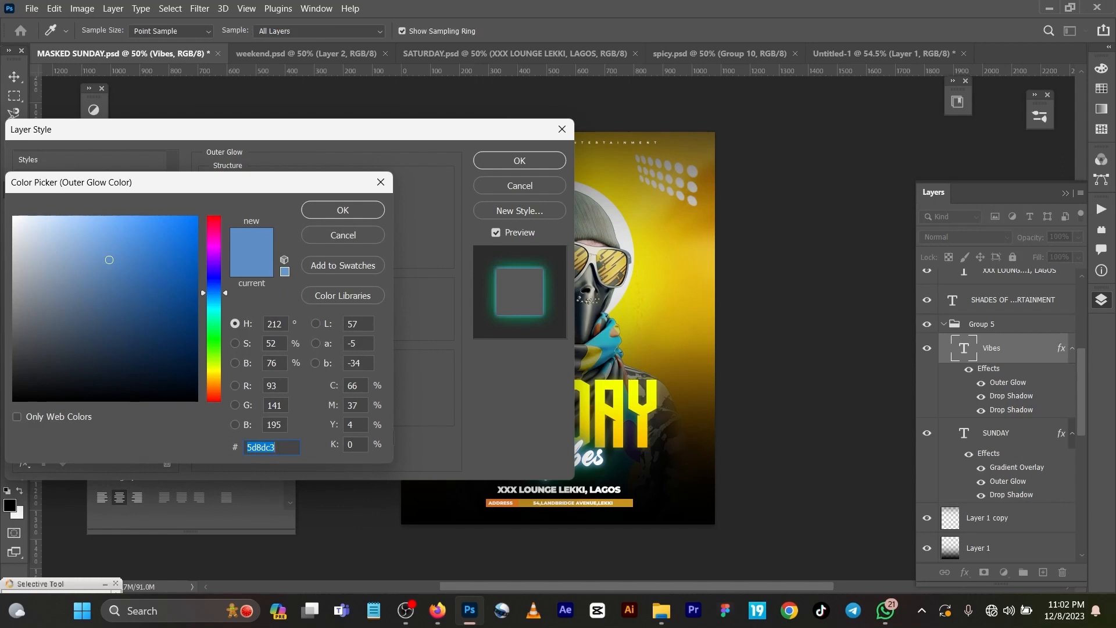
pyautogui.press('Escape')
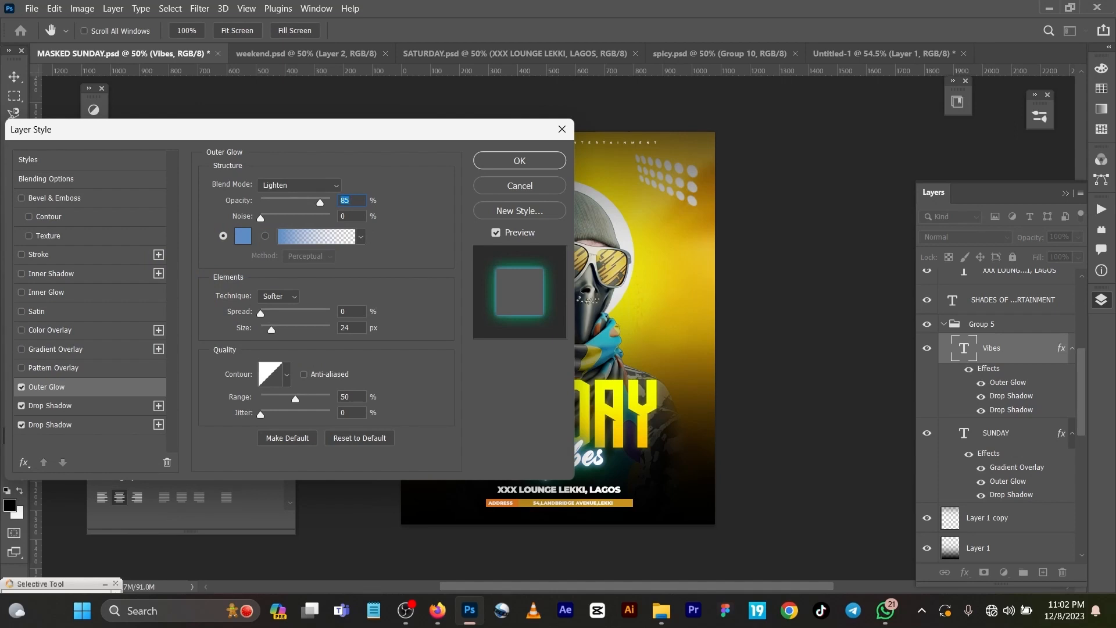
# Step: Review the settings of both Drop Shadows on the Vibes text, including the first shadow's colour, and close the layer style without changes
pyautogui.click(50, 406)
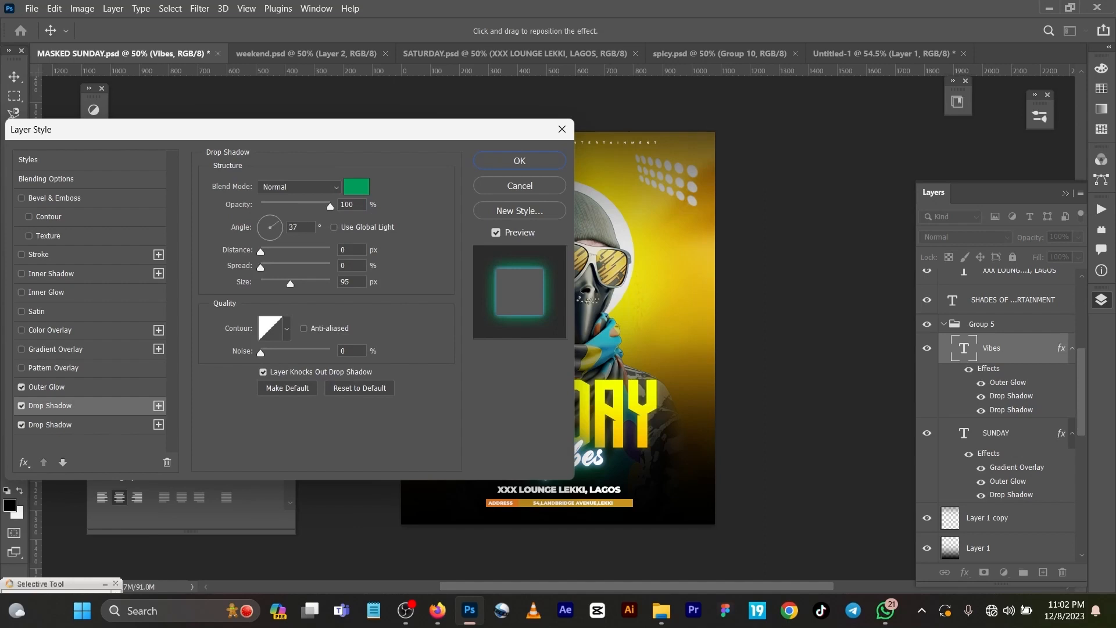
pyautogui.click(356, 186)
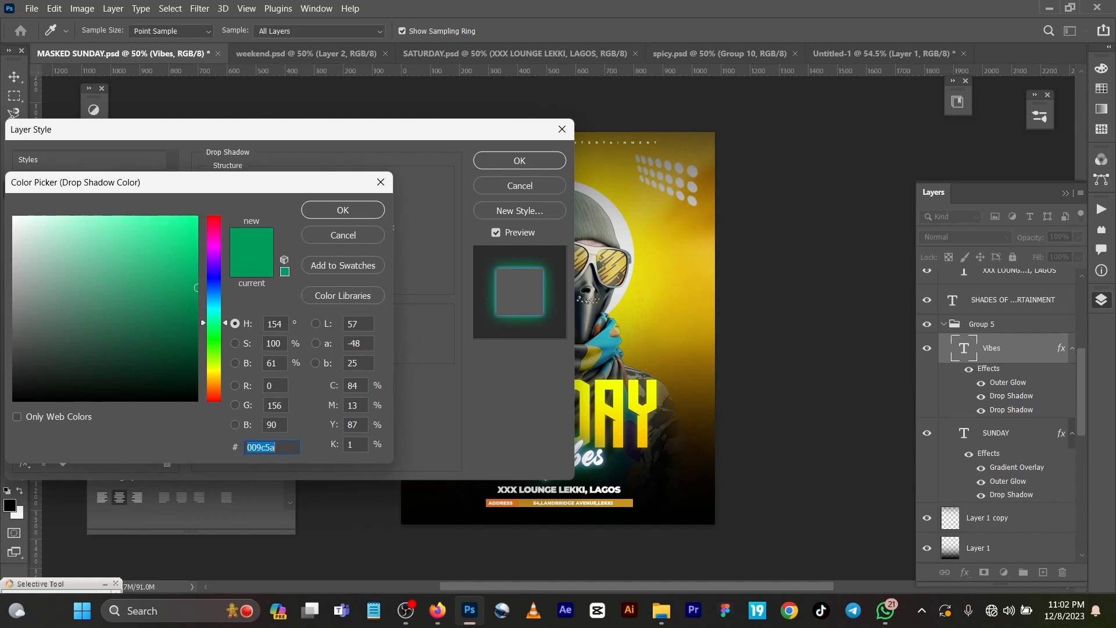
pyautogui.press('Return')
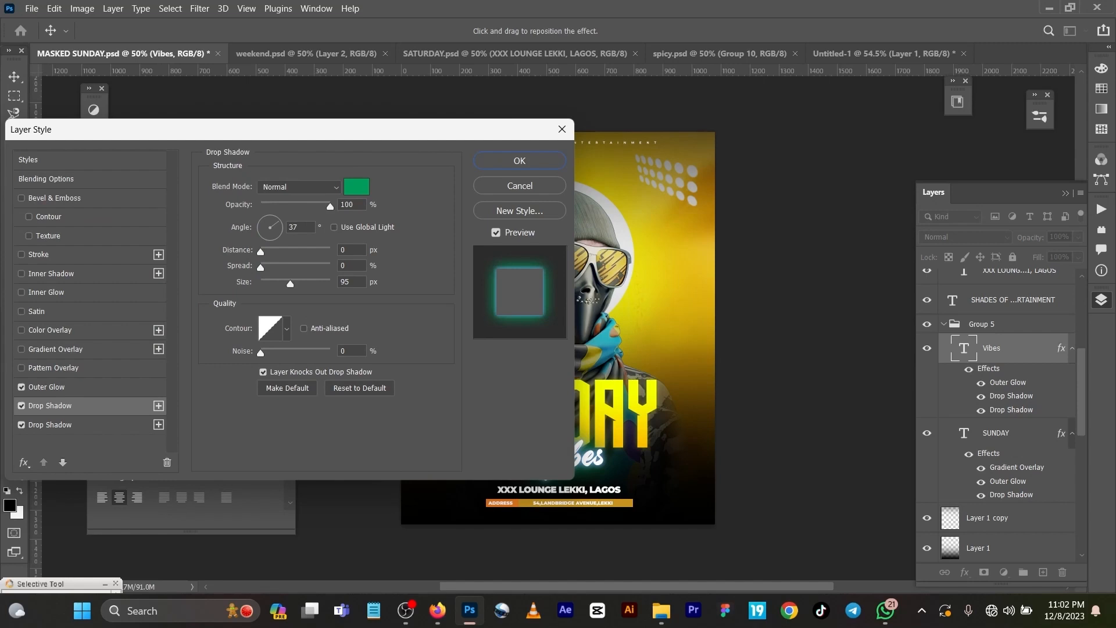
pyautogui.click(50, 425)
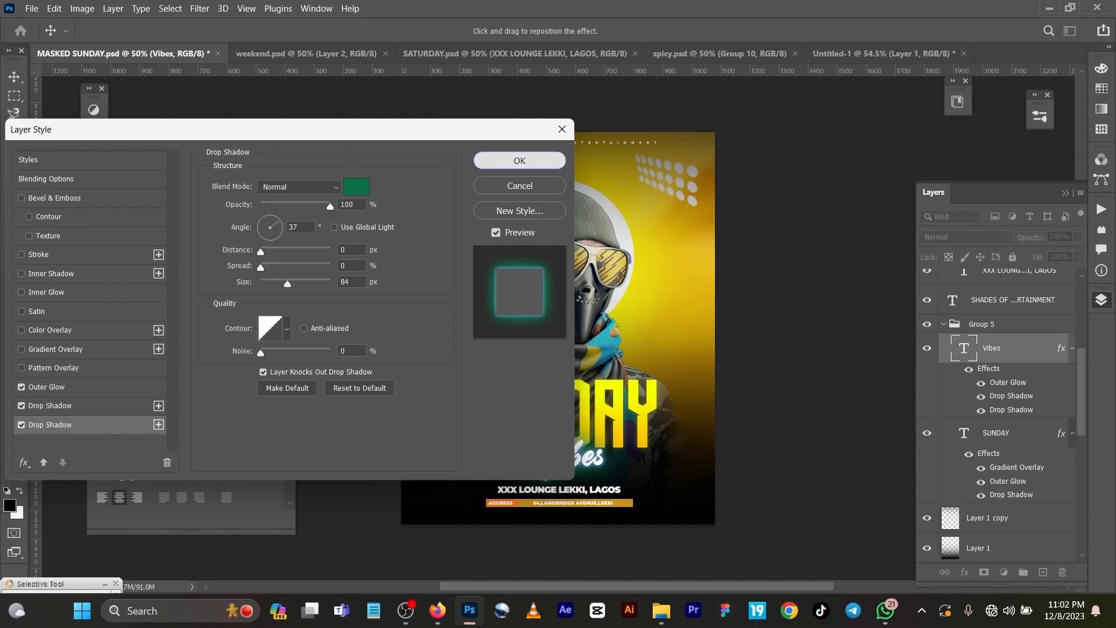
pyautogui.click(520, 160)
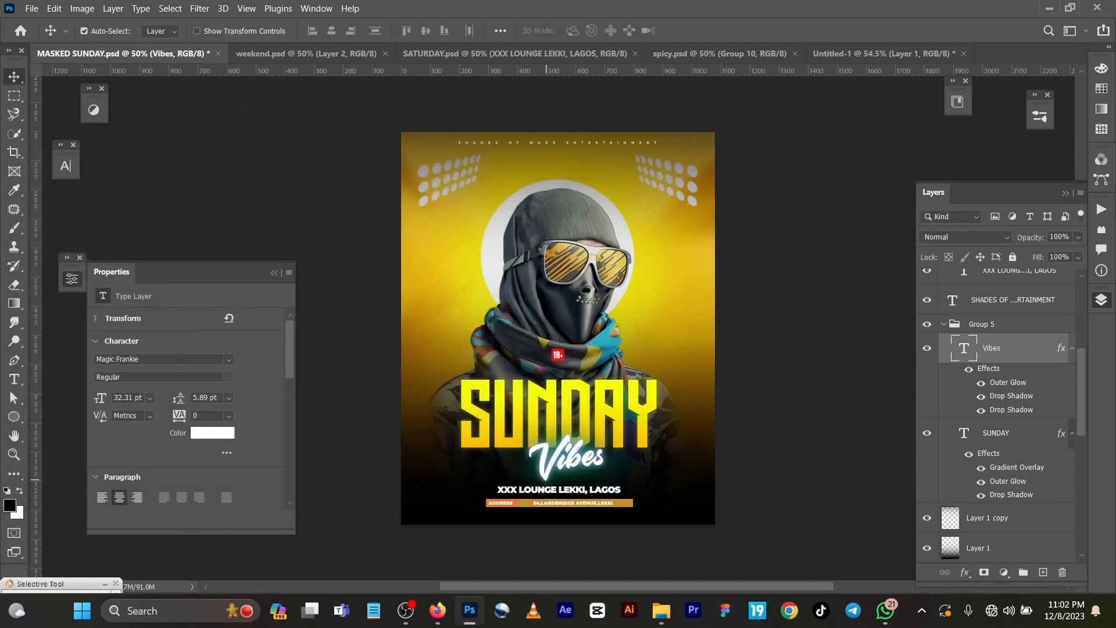
pyautogui.hotkey('ctrl', '+')
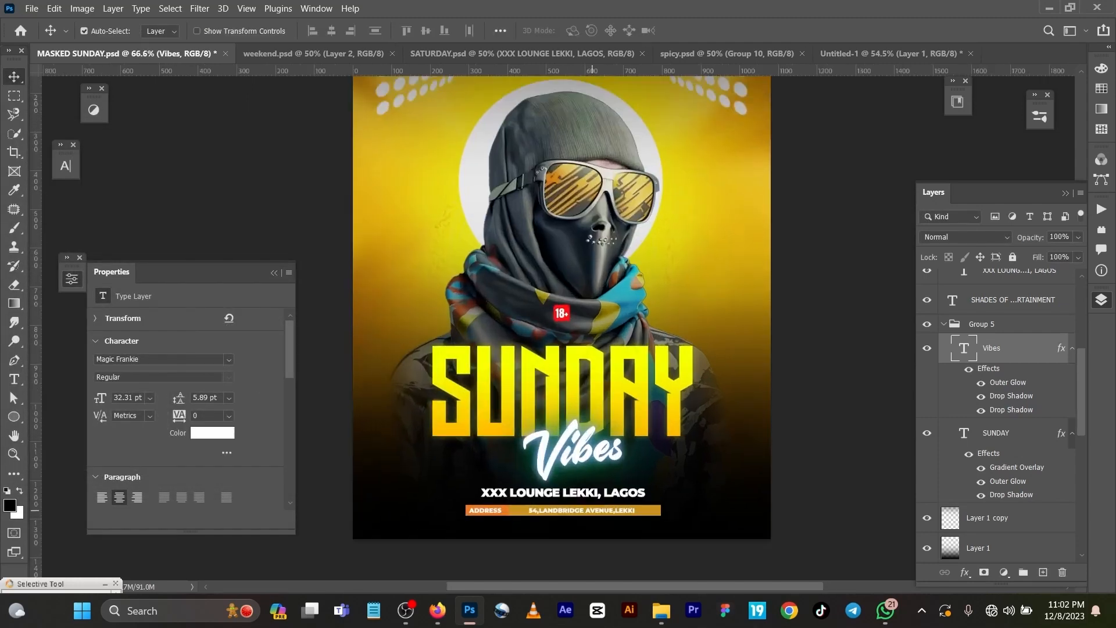
pyautogui.hotkey('ctrl', '-')
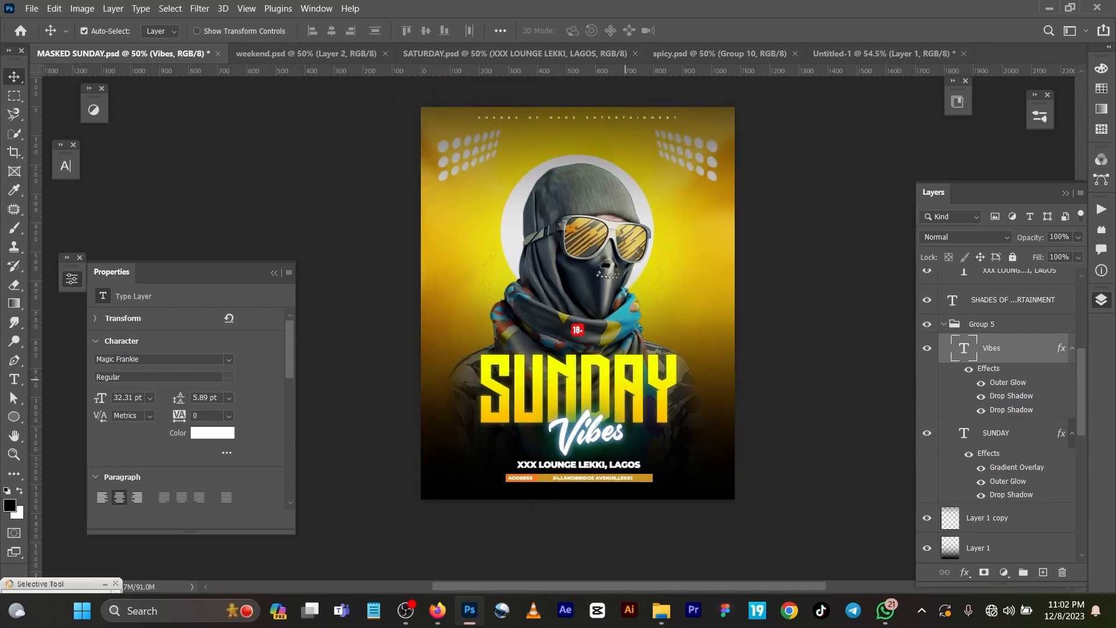
pyautogui.scroll(-1, 626, 380)
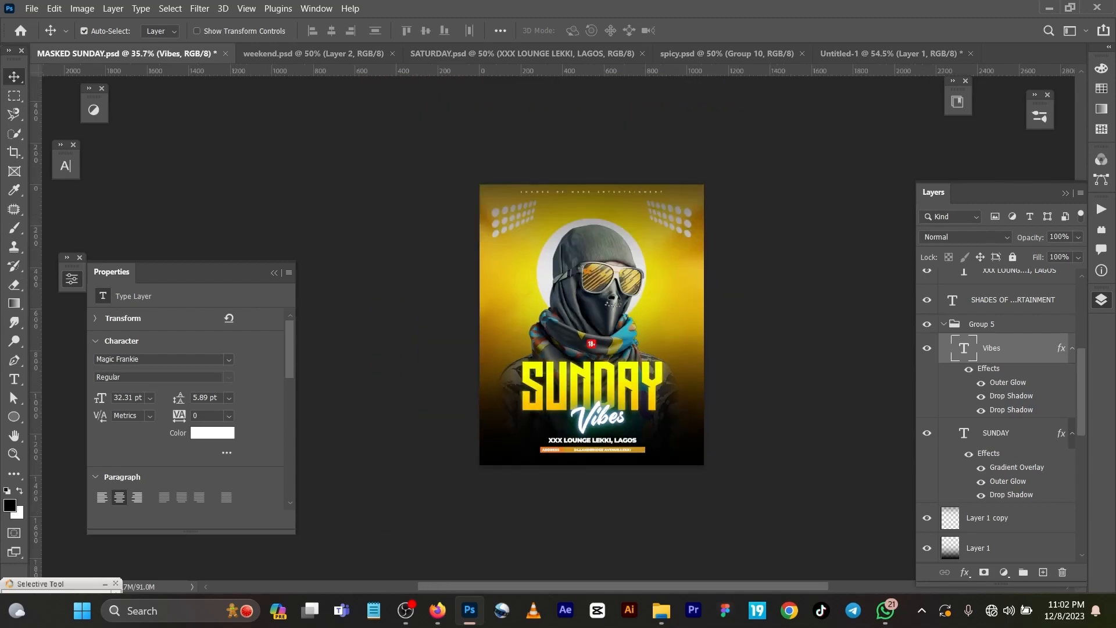